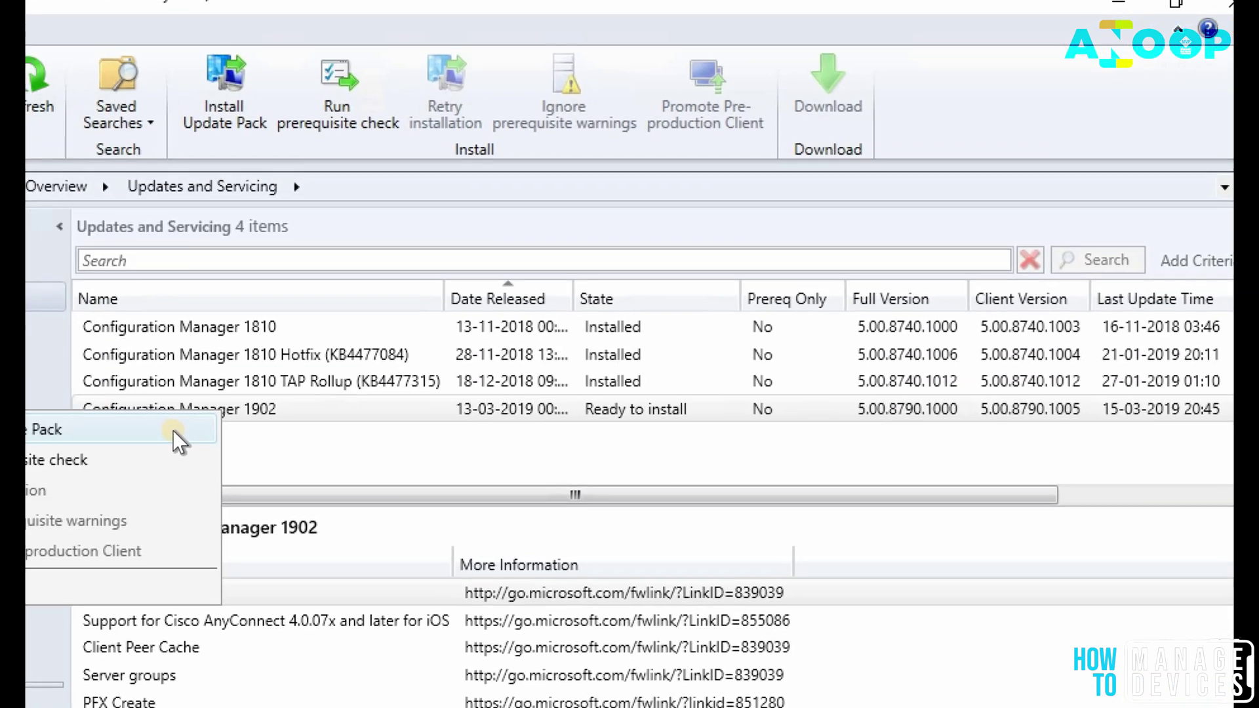
# Step: Start installing the Configuration Manager 1902 update pack from its row in Updates and Servicing
pyautogui.click(173, 433)
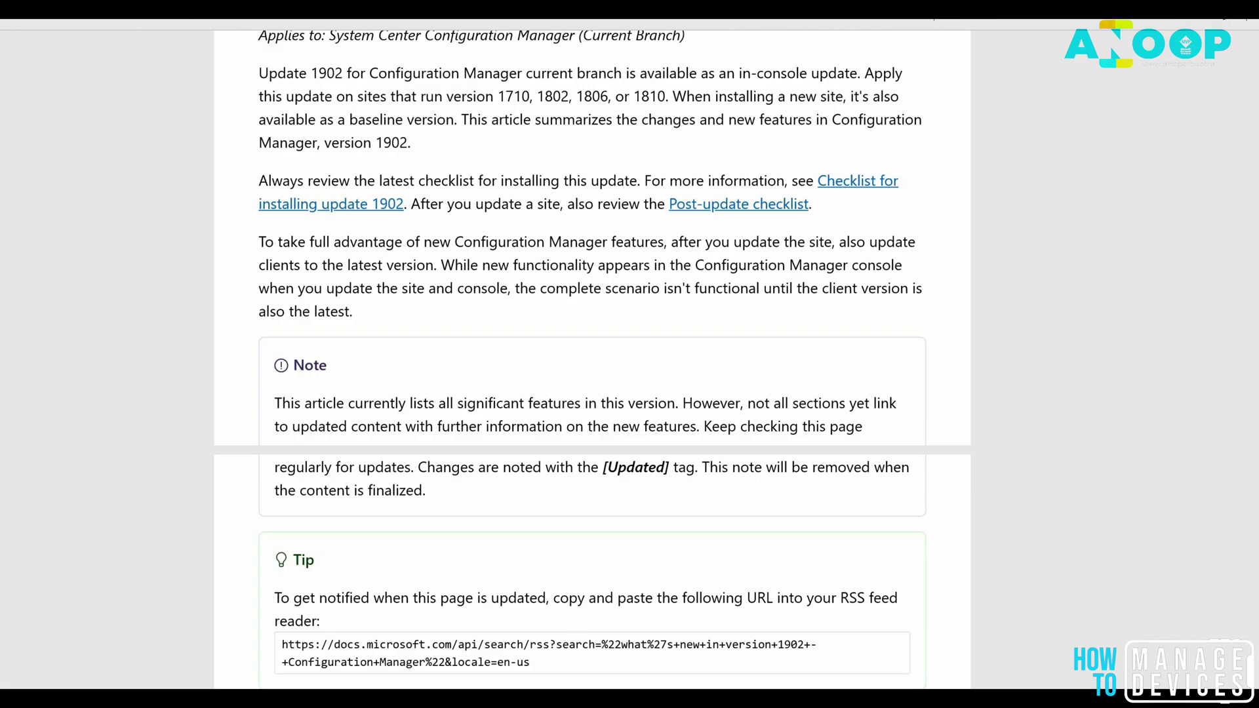
pyautogui.scroll(7, 592, 354)
pyautogui.scroll(-7, 592, 354)
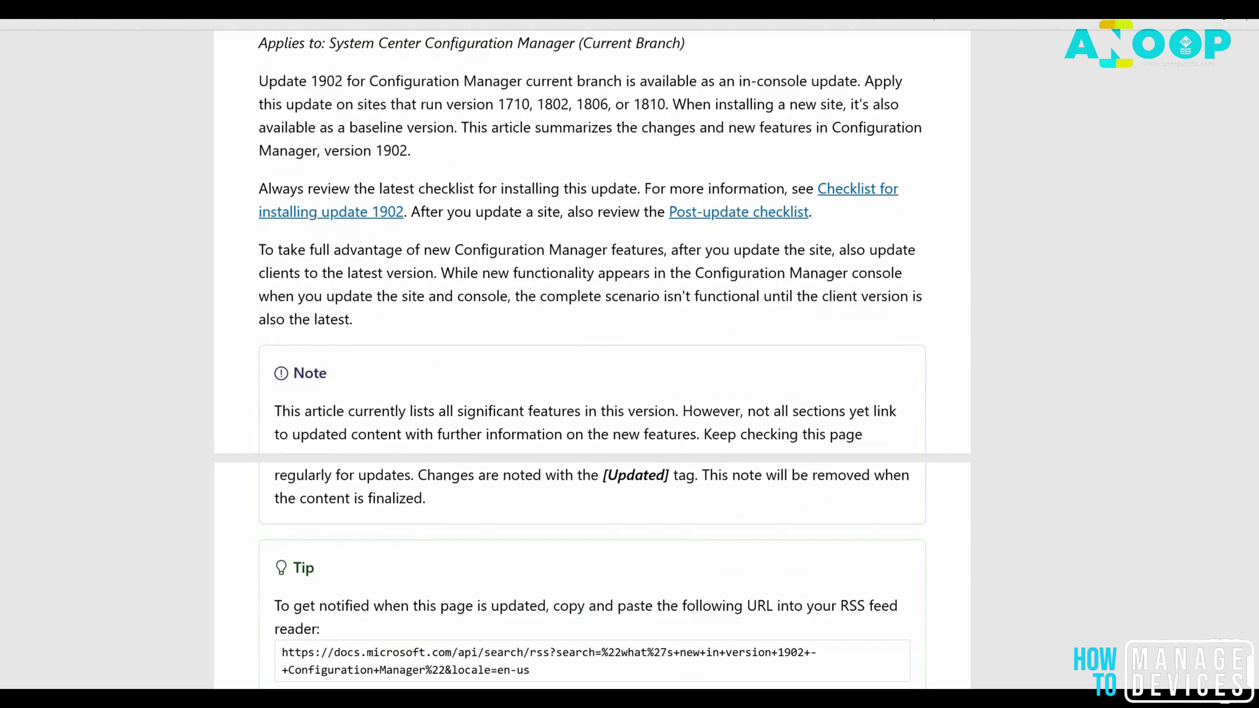
pyautogui.moveTo(495, 88); pyautogui.dragTo(669, 93)
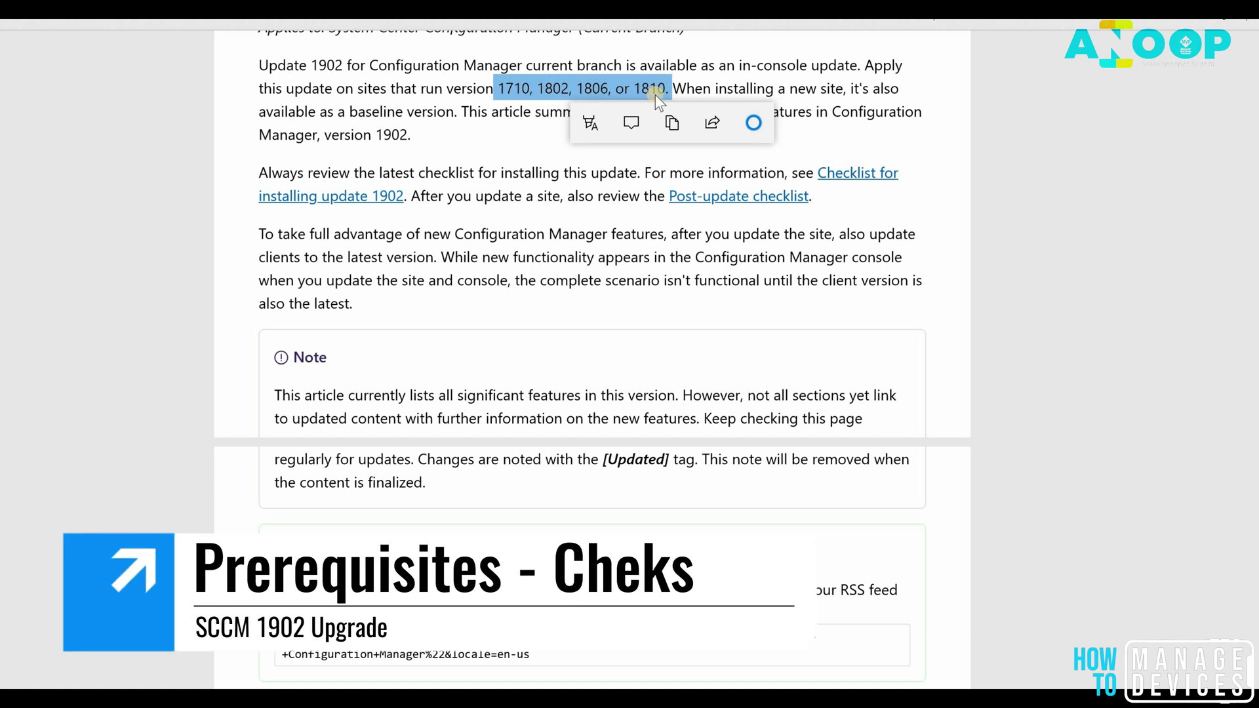
pyautogui.click(492, 93)
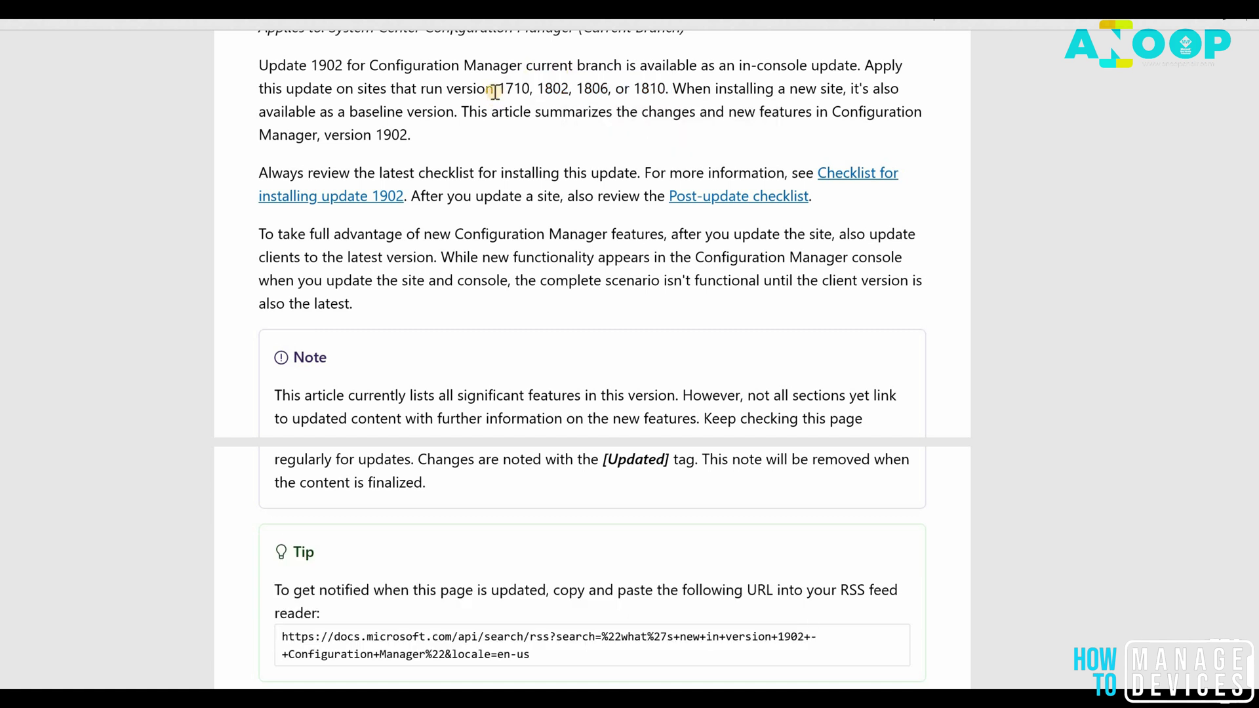
pyautogui.doubleClick(331, 65)
pyautogui.scroll(1, 341, 72)
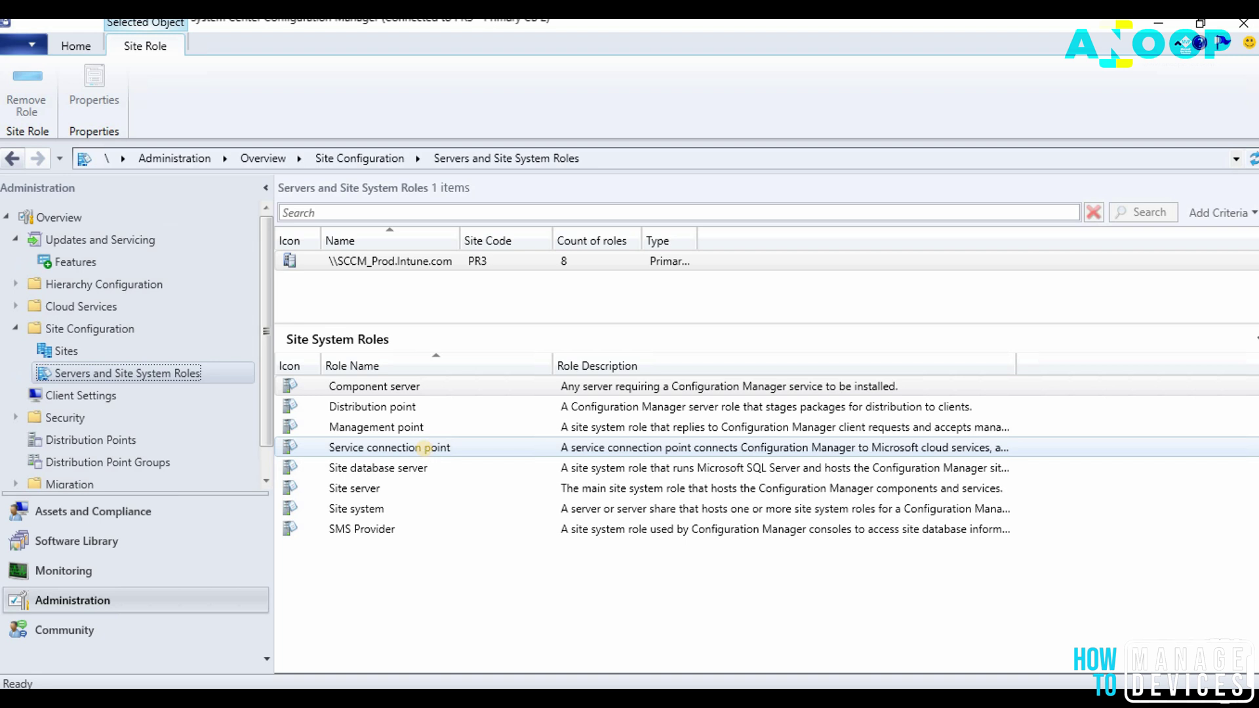
# Step: Check the service connection point's properties, then go back to Updates and Servicing
pyautogui.doubleClick(424, 448)
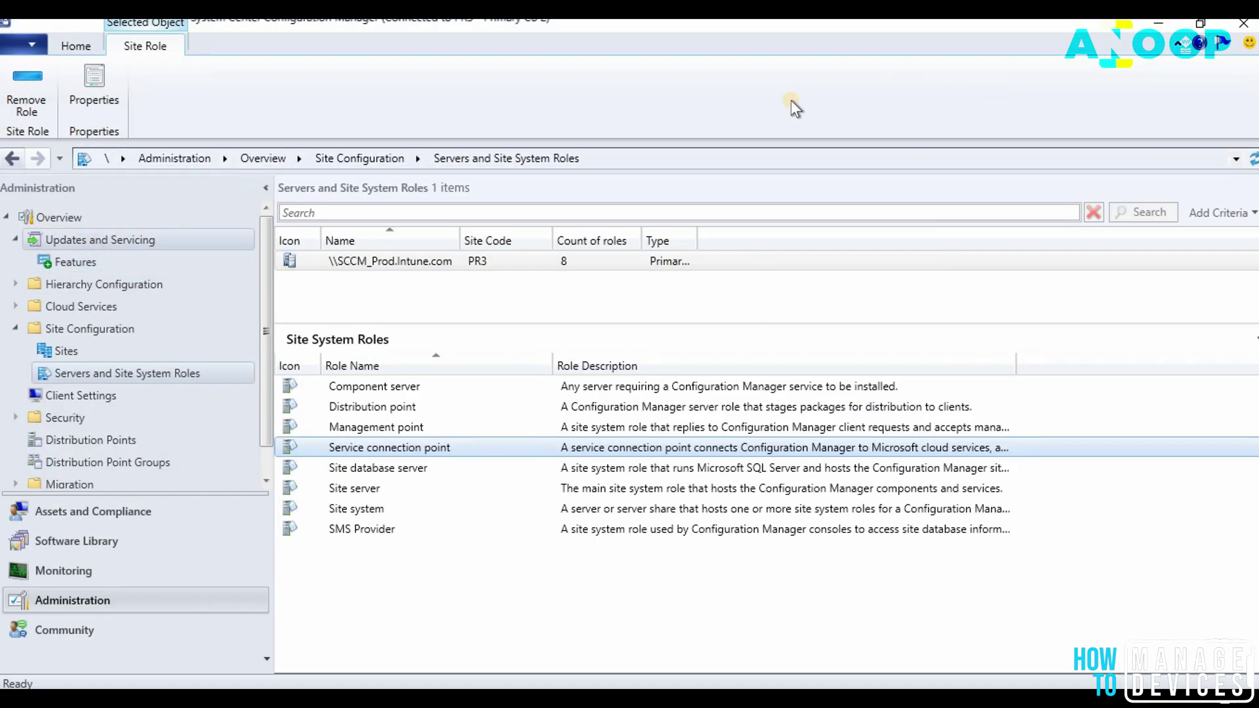
pyautogui.click(100, 239)
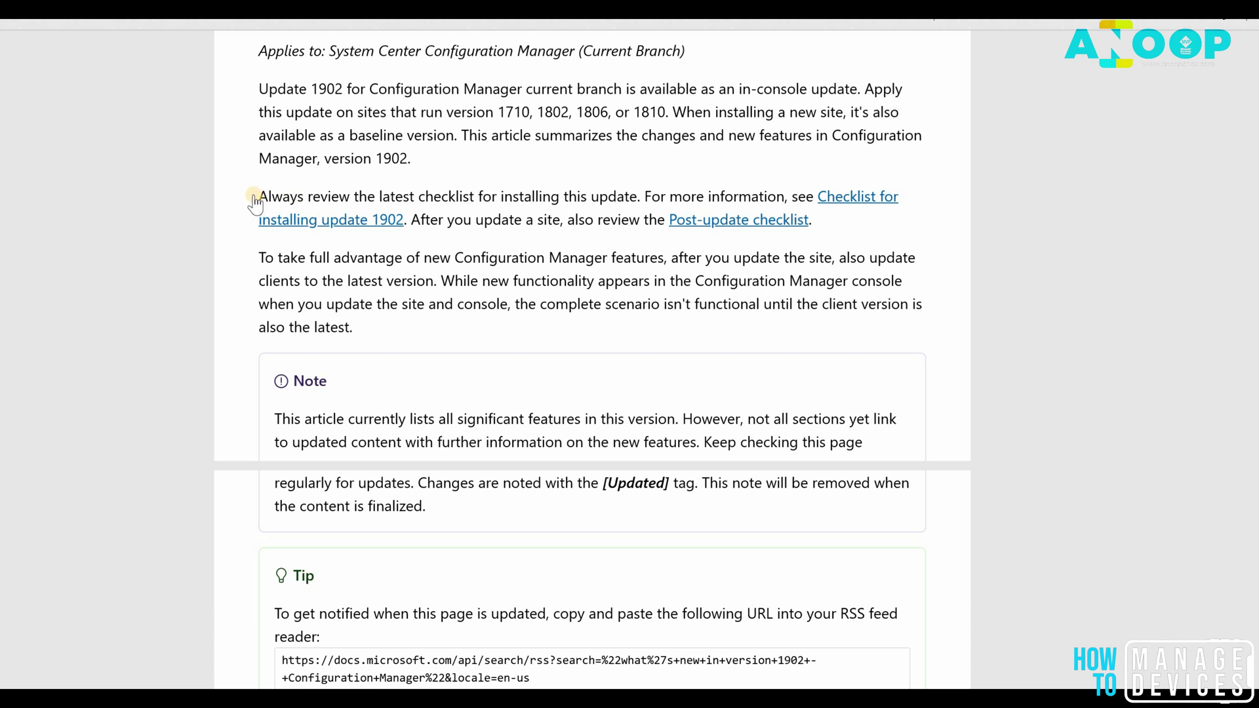
# Step: Read the install-checklist advice, then scroll down to Deprecated features and operating systems
pyautogui.moveTo(256, 199); pyautogui.dragTo(408, 211)
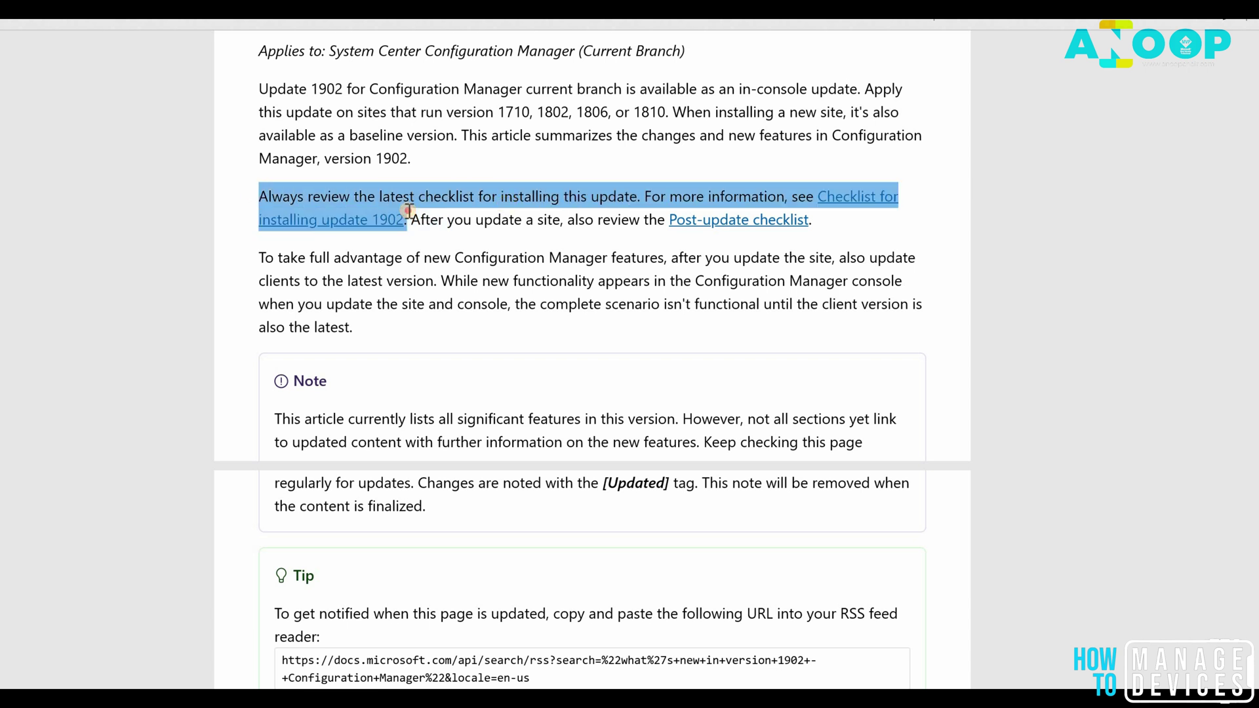
pyautogui.click(582, 256)
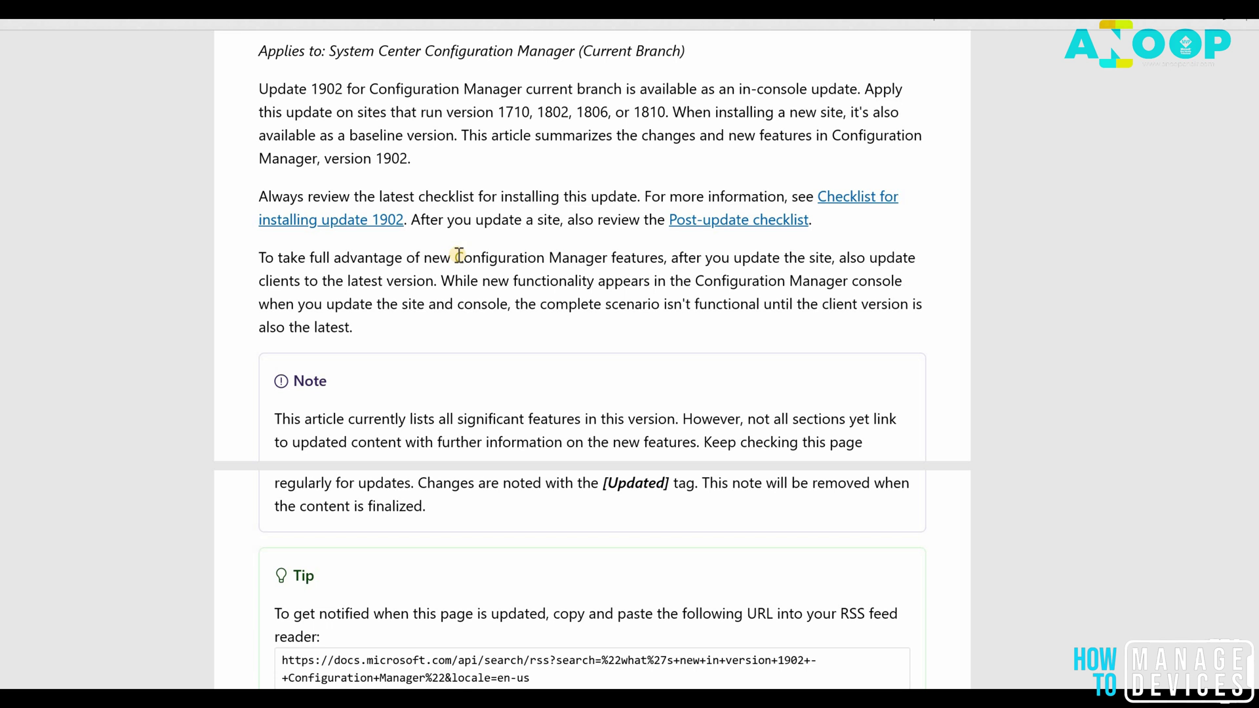
pyautogui.scroll(-8, 899, 315)
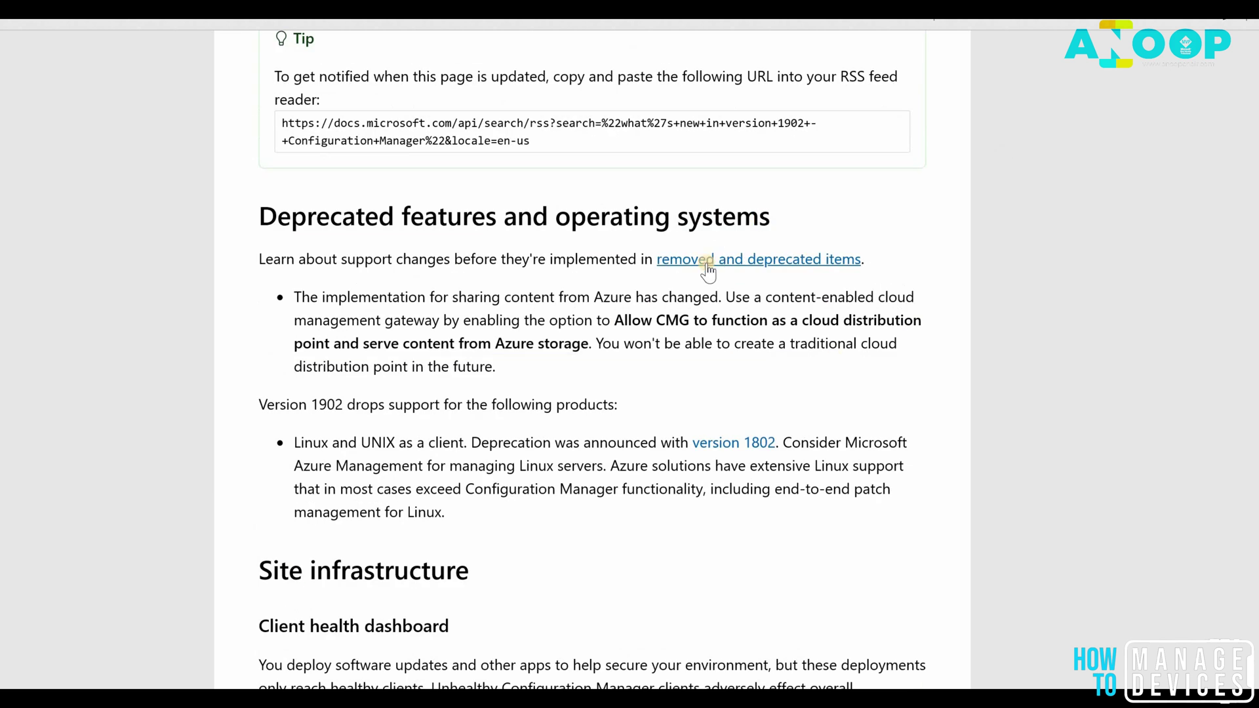
# Step: Review the deprecated Azure content-sharing and Linux/UNIX client notes, then show the 1902 update's details
pyautogui.moveTo(294, 297); pyautogui.dragTo(674, 343)
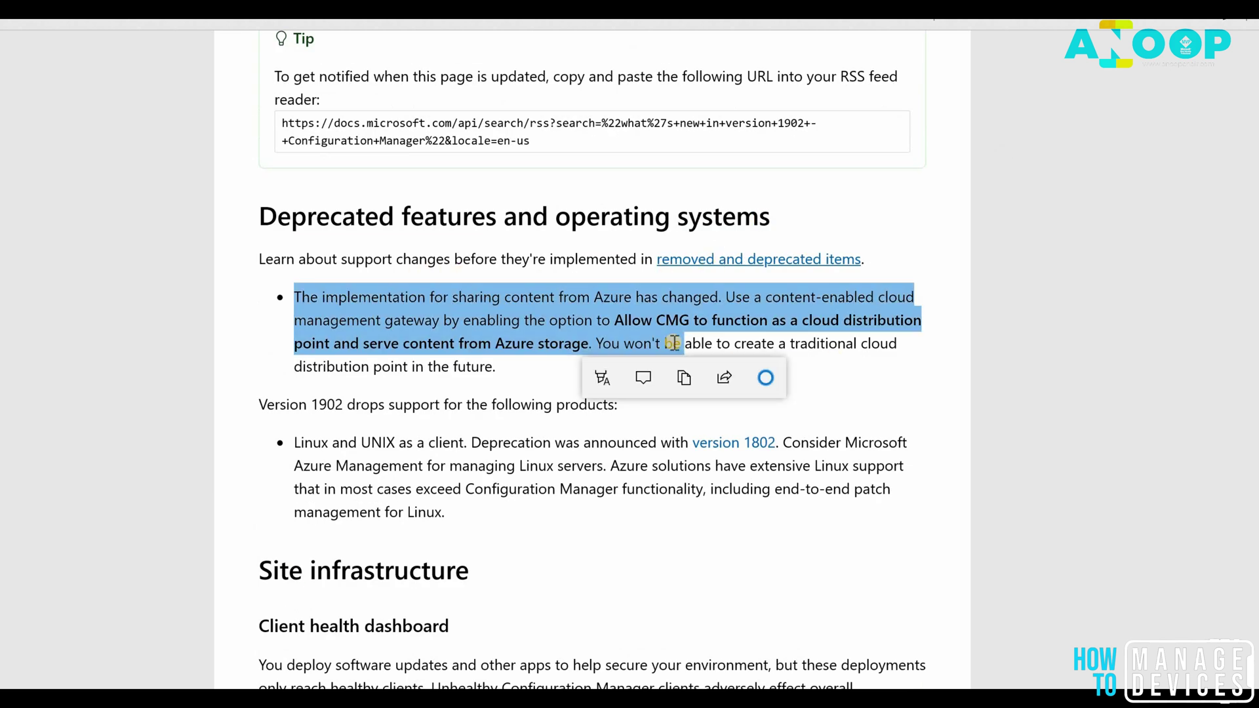
pyautogui.click(452, 214)
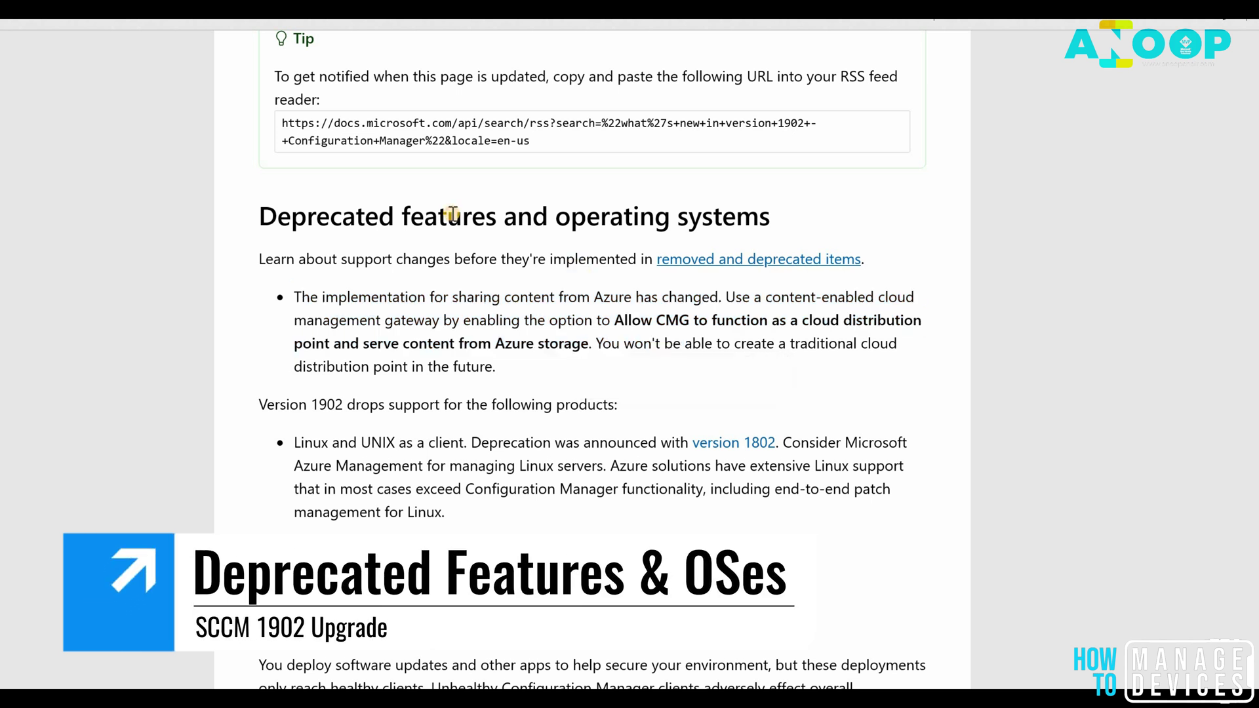
pyautogui.moveTo(294, 442); pyautogui.dragTo(550, 444)
pyautogui.click(550, 445)
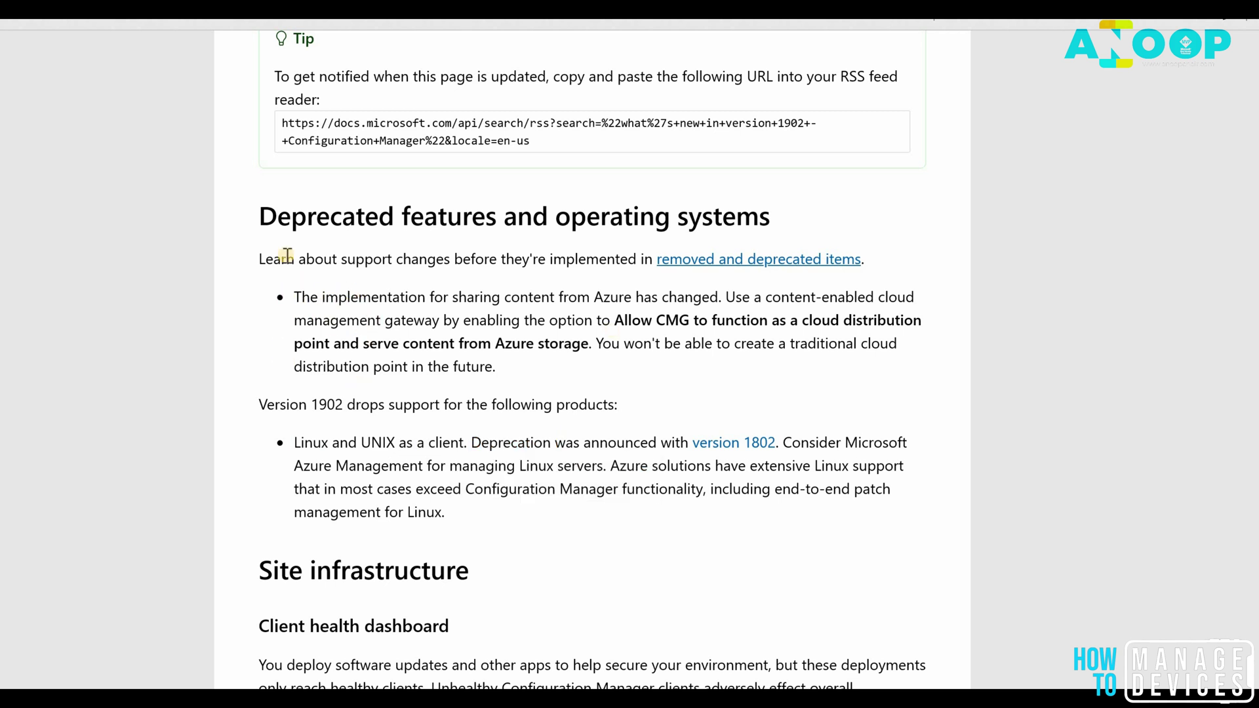
pyautogui.moveTo(273, 223); pyautogui.dragTo(593, 361)
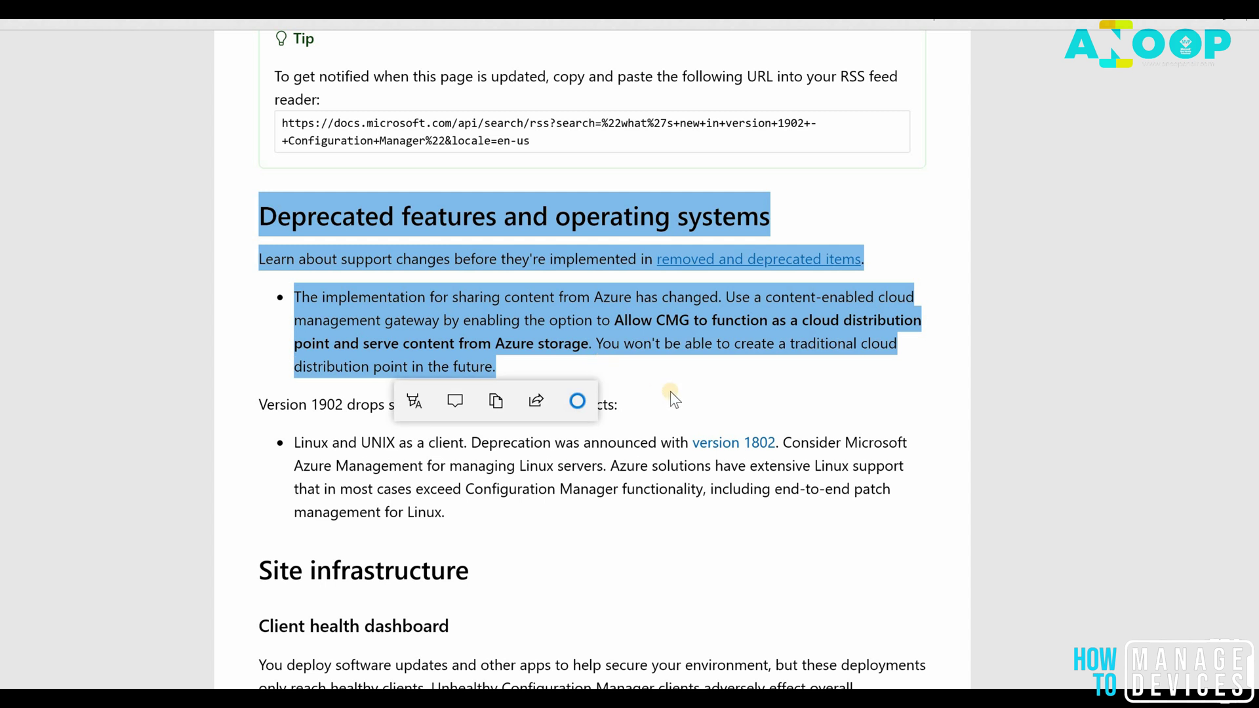
pyautogui.click(680, 398)
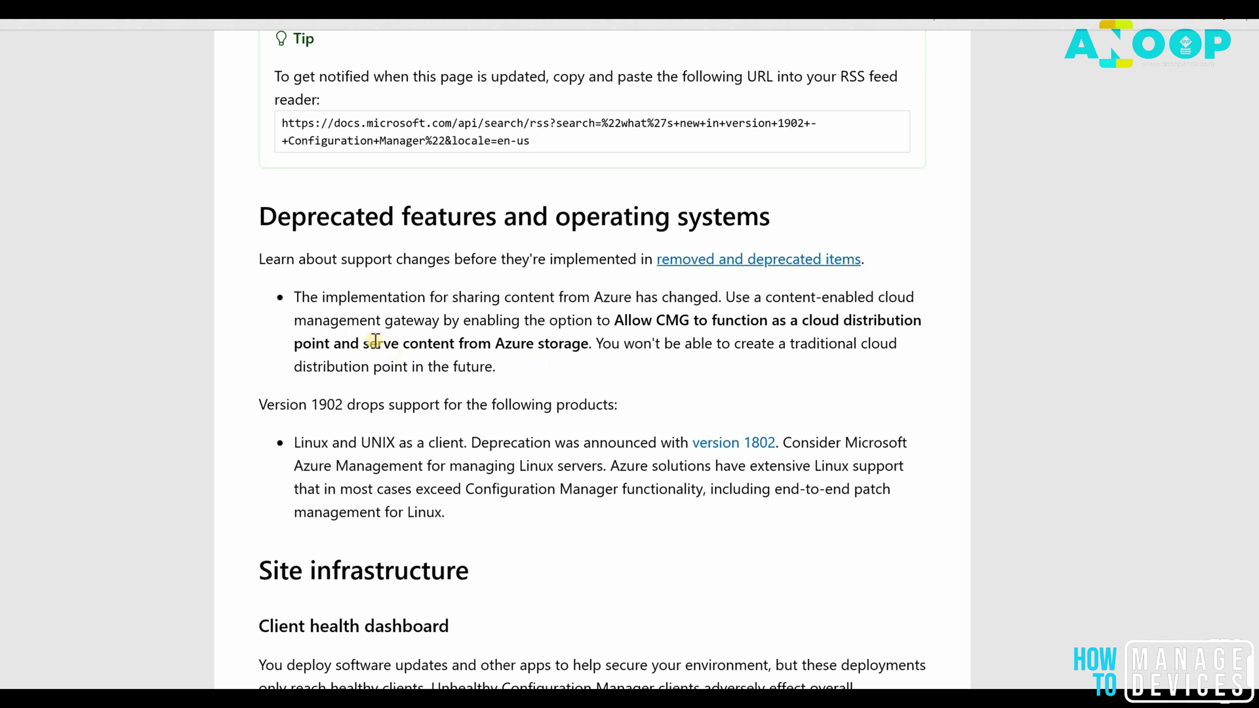
pyautogui.moveTo(303, 300); pyautogui.dragTo(537, 367)
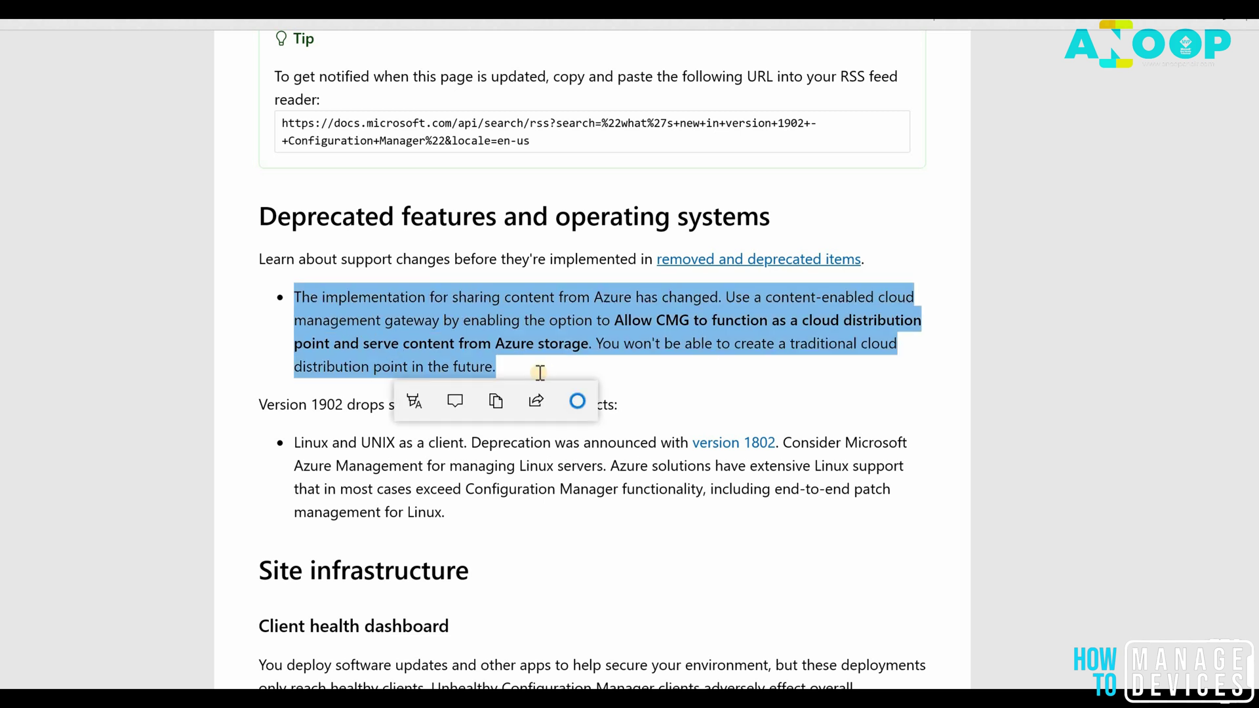
pyautogui.click(626, 383)
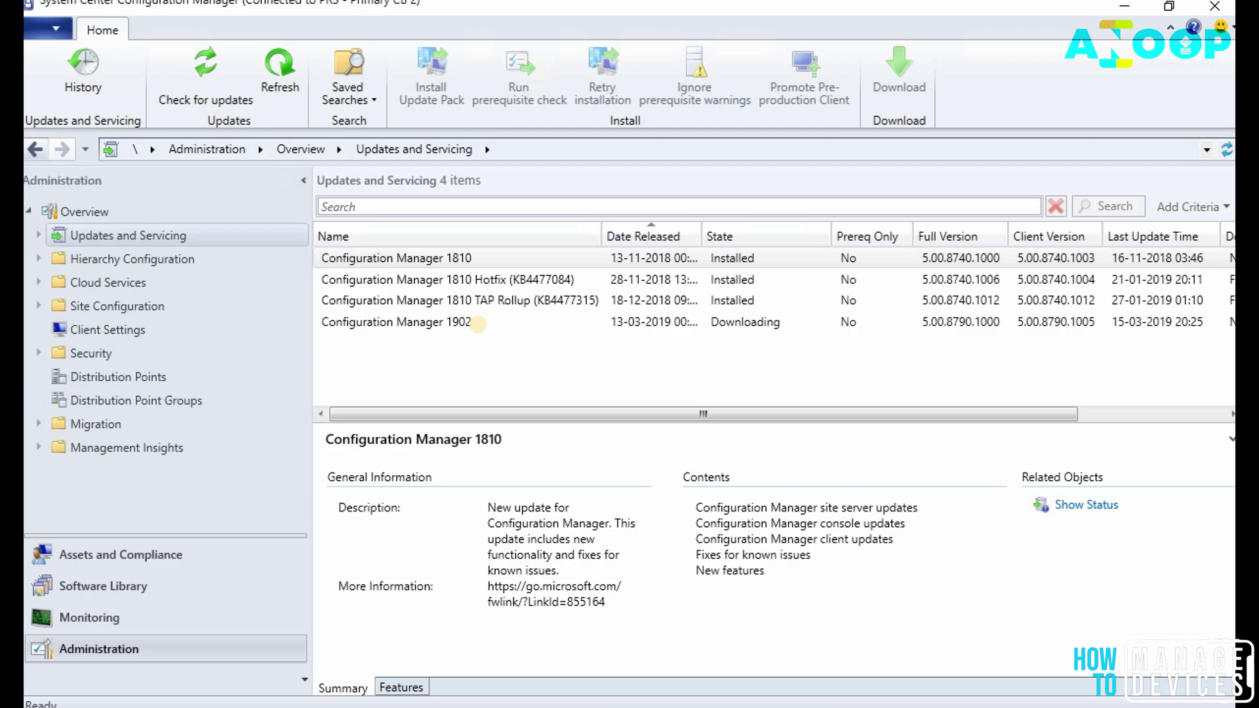
pyautogui.click(477, 324)
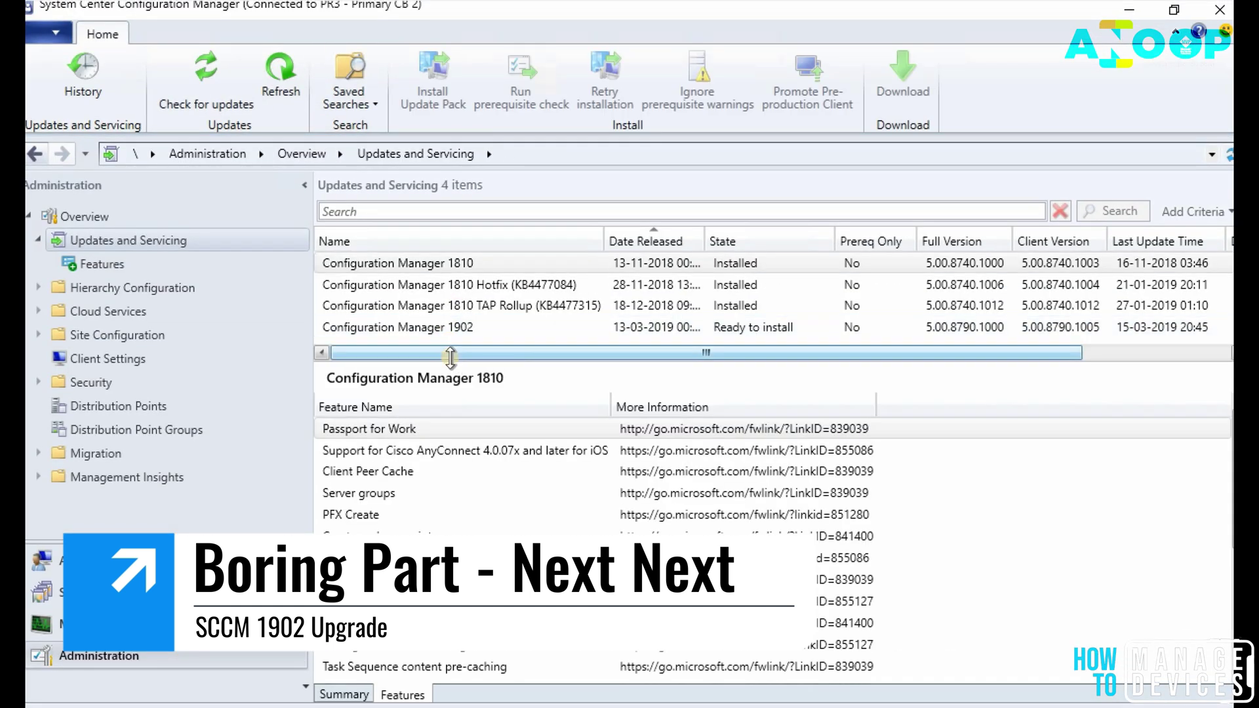
# Step: Run the 1902 Install Update Pack wizard, accepting the license, then show its installation status
pyautogui.rightClick(432, 328)
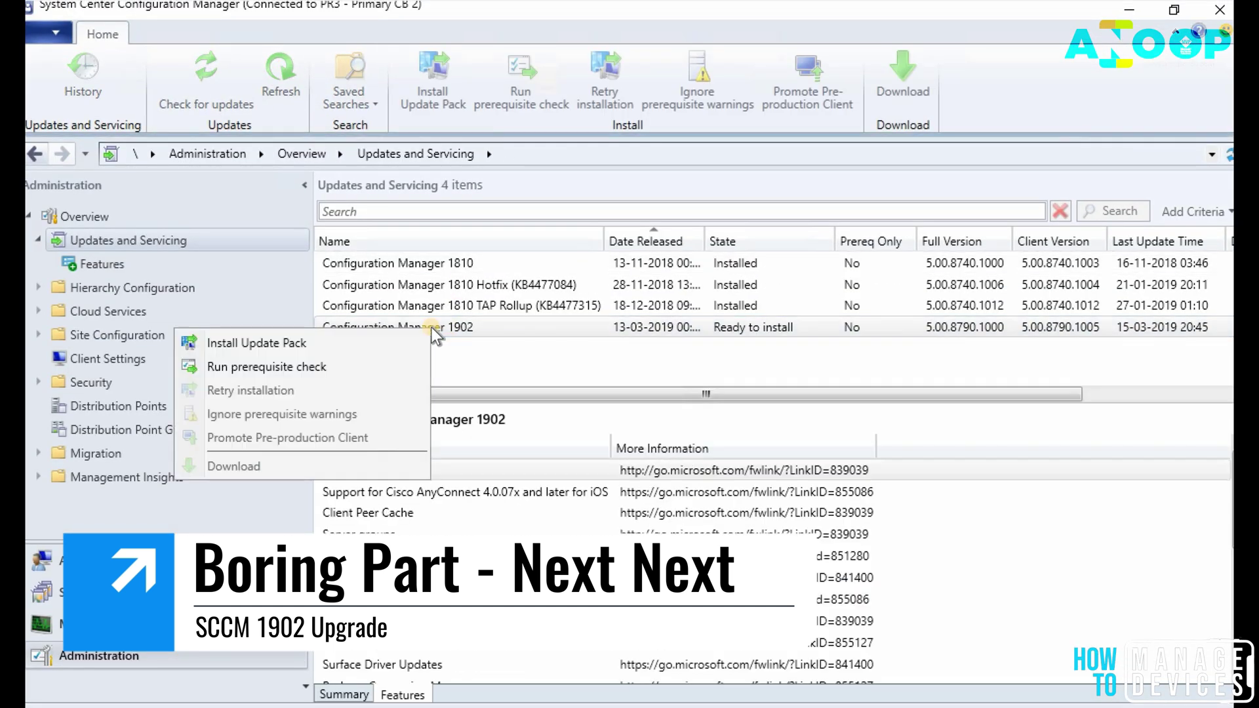
pyautogui.click(392, 344)
pyautogui.click(814, 652)
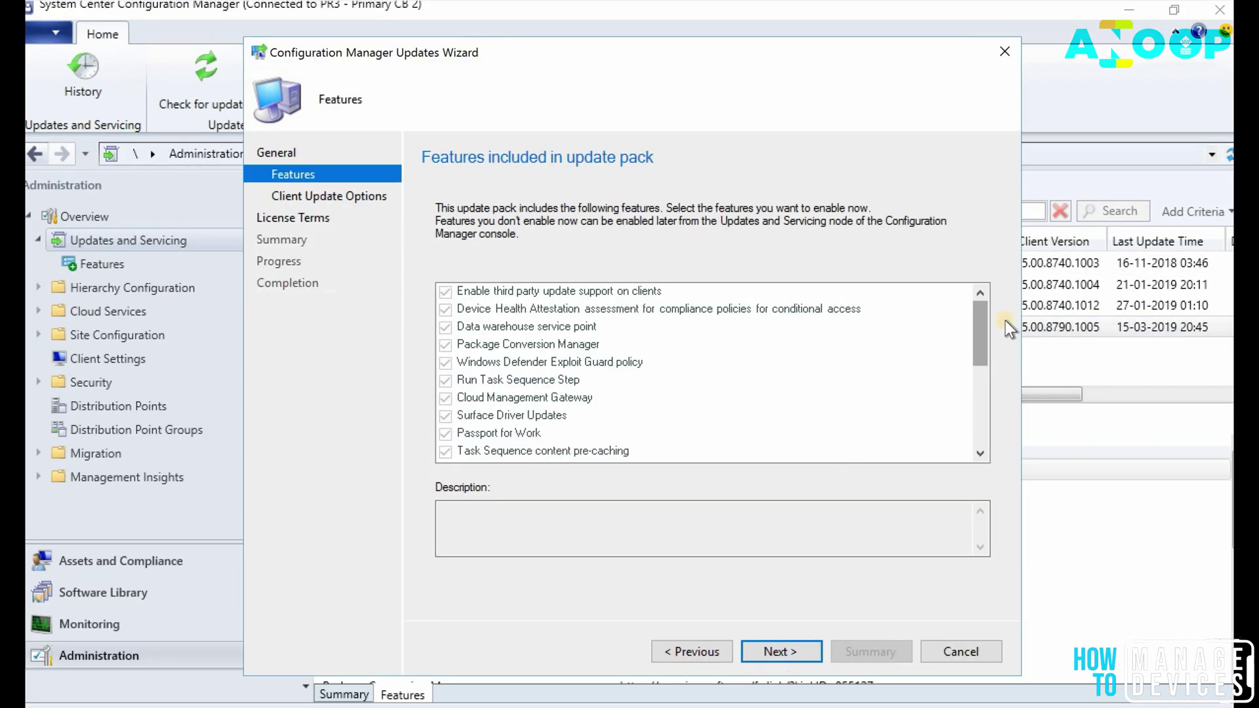
pyautogui.click(780, 652)
pyautogui.click(569, 377)
pyautogui.click(827, 520)
pyautogui.click(1162, 642)
pyautogui.click(435, 289)
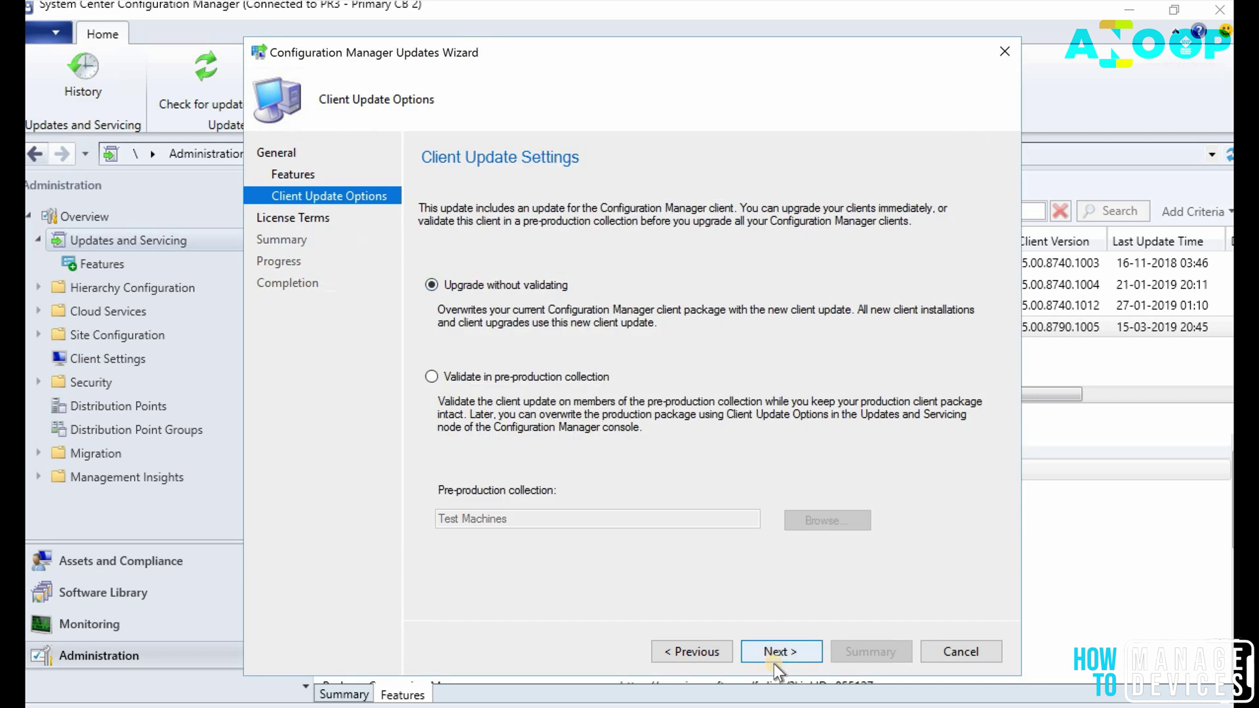
pyautogui.click(780, 651)
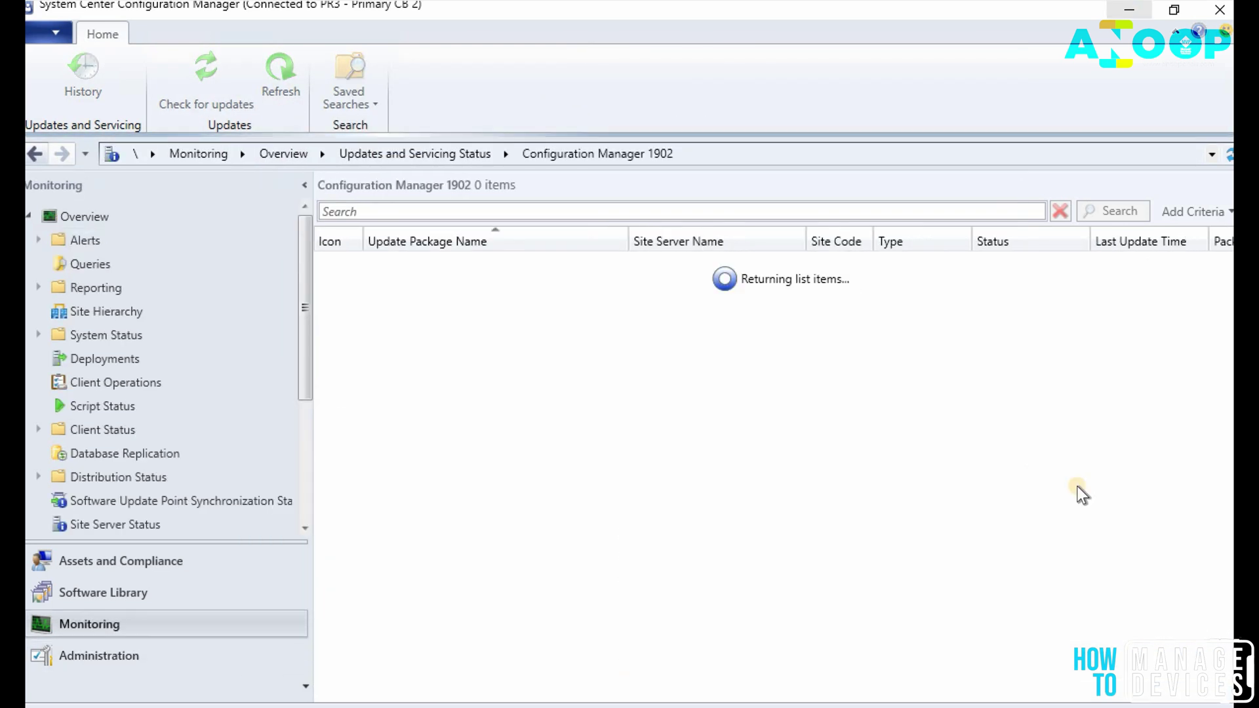
pyautogui.click(427, 258)
pyautogui.click(138, 83)
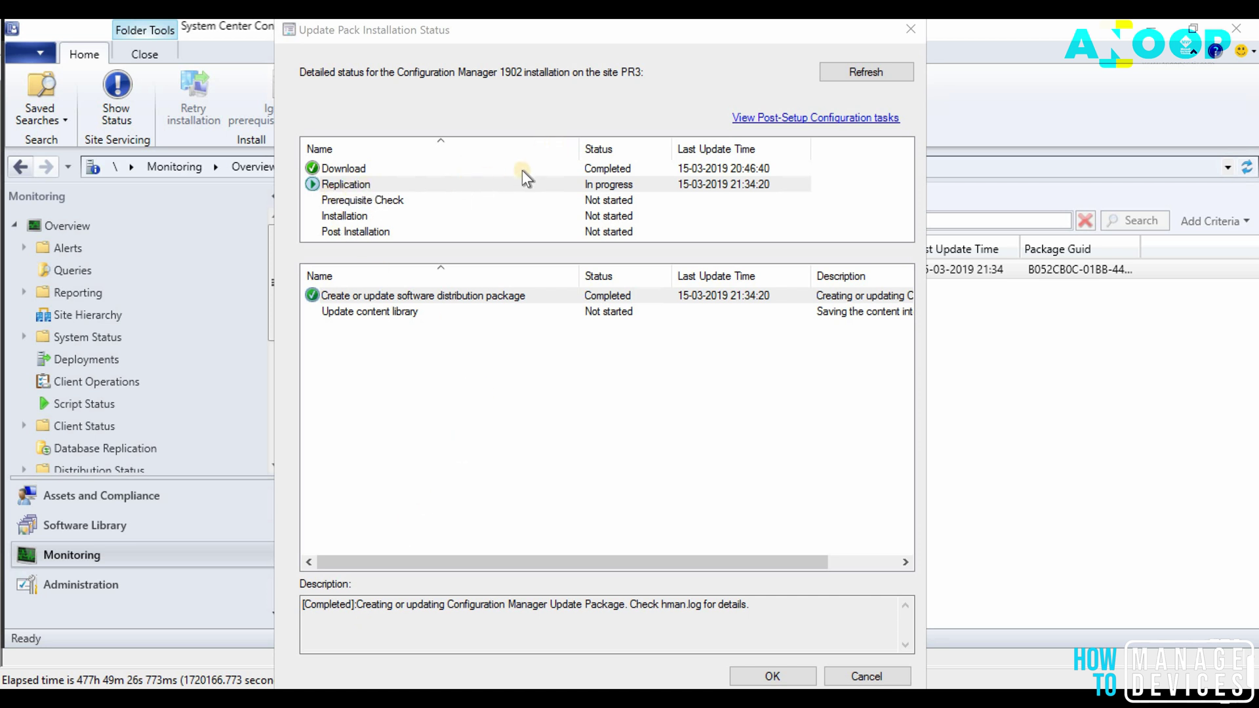
# Step: Refresh the 1902 status, review Prerequisite Check, Installation and Post Installation steps, then close it
pyautogui.click(840, 77)
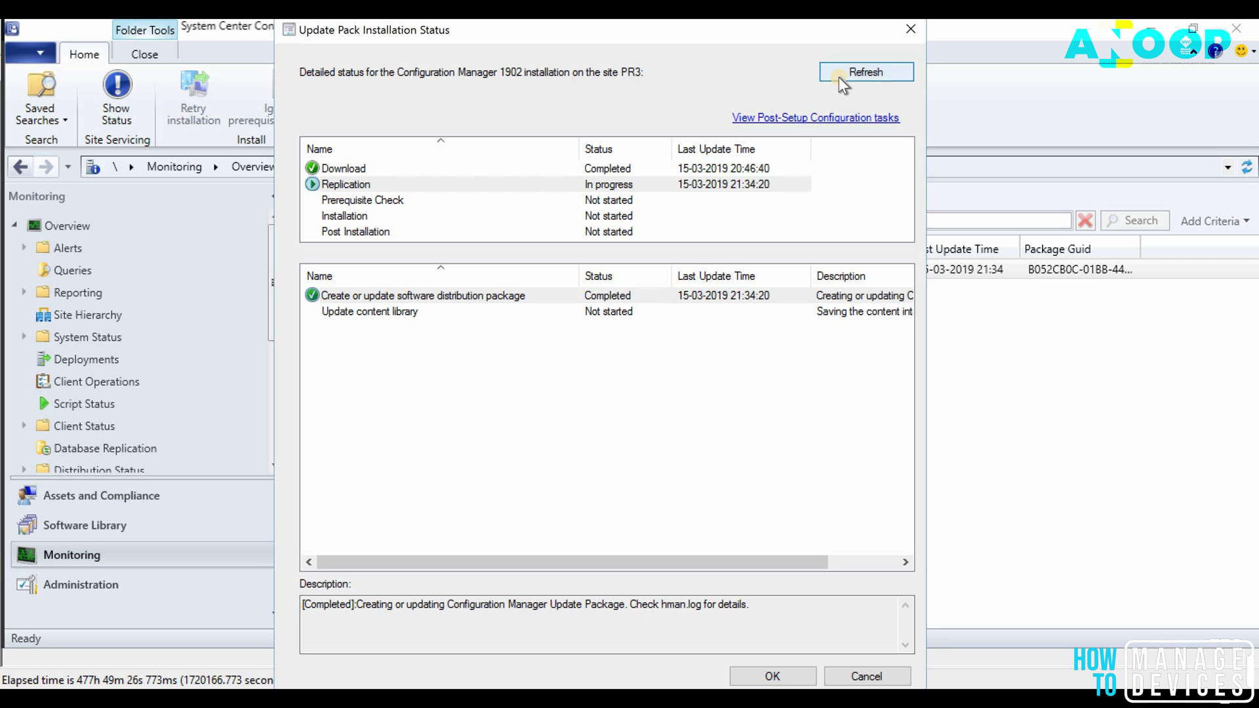
pyautogui.click(839, 77)
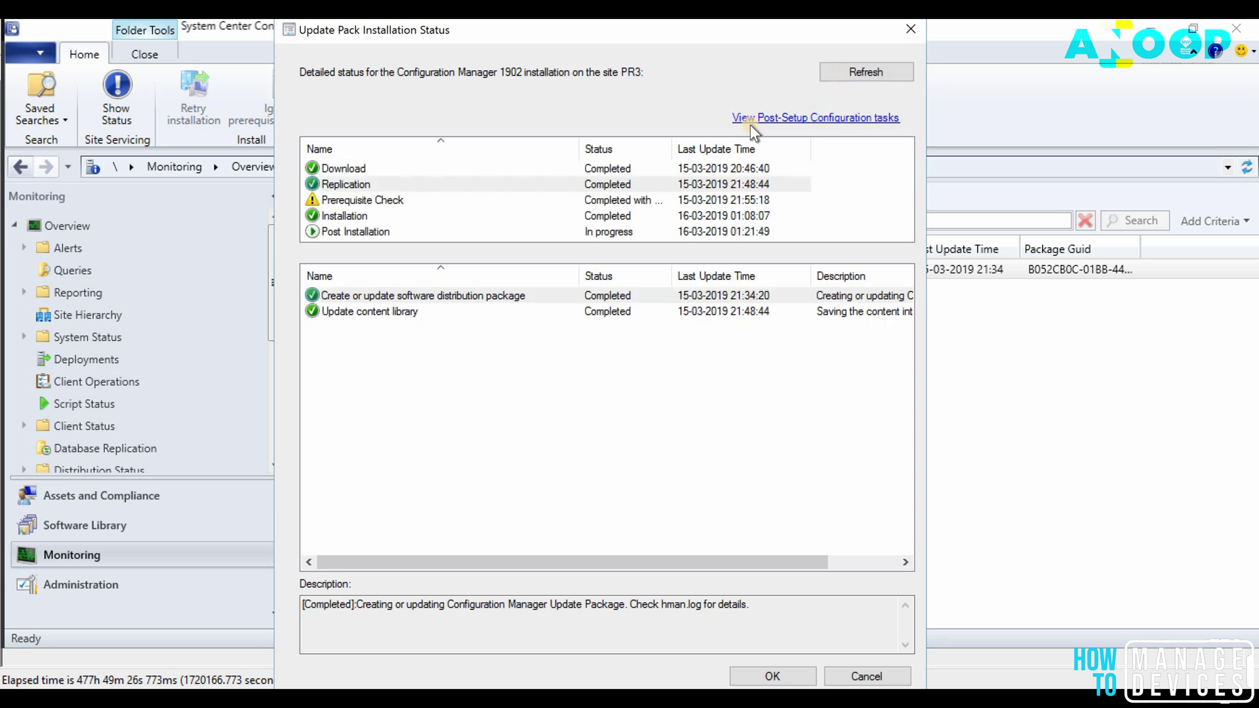
pyautogui.click(356, 197)
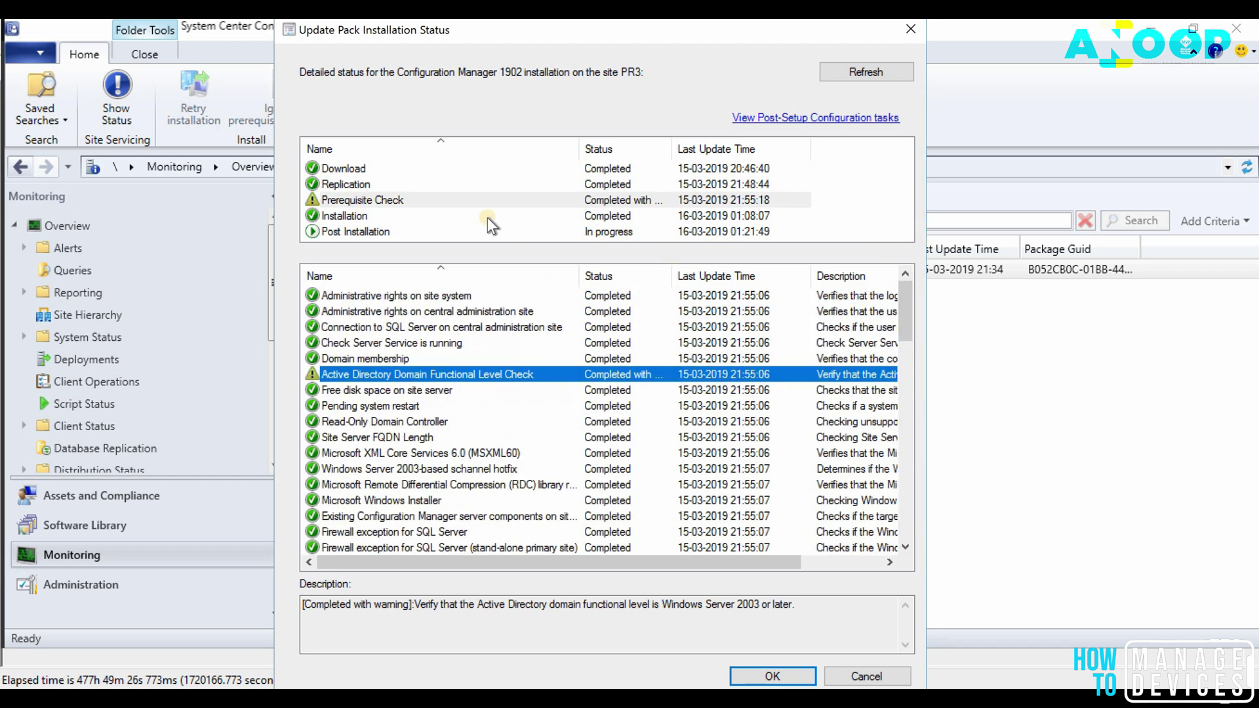
pyautogui.click(330, 219)
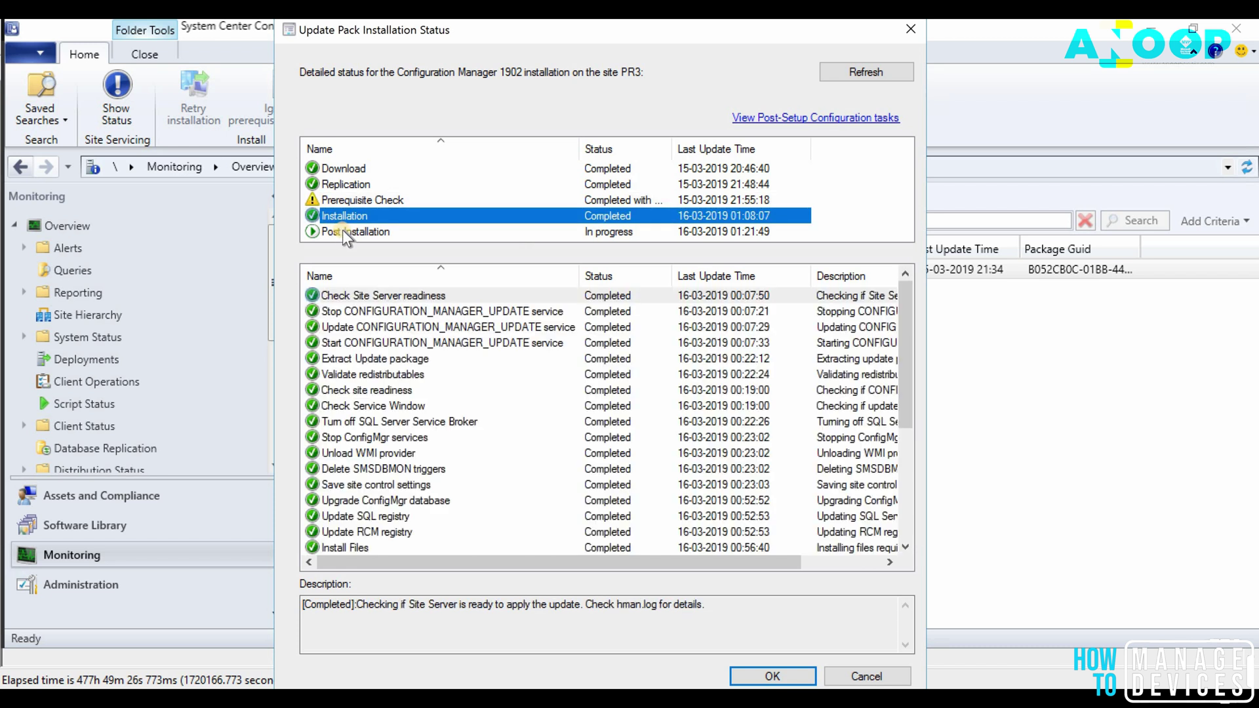
pyautogui.moveTo(904, 336); pyautogui.dragTo(897, 461)
pyautogui.click(436, 230)
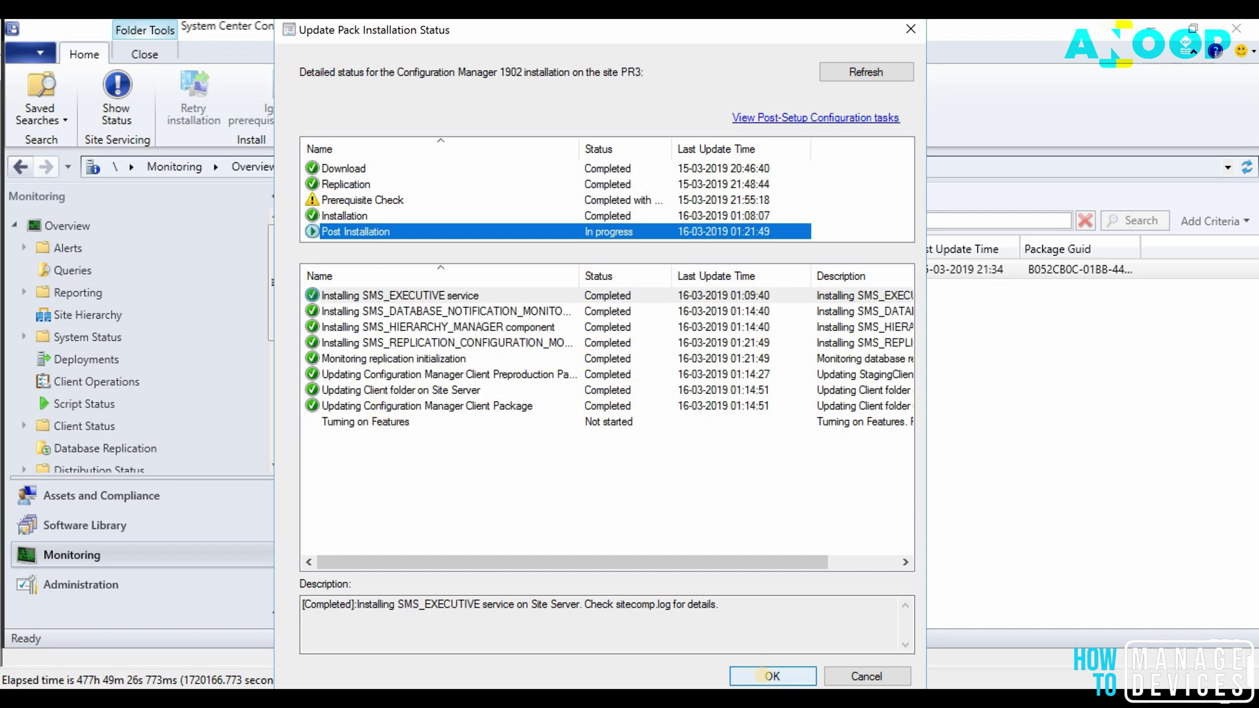
pyautogui.click(764, 675)
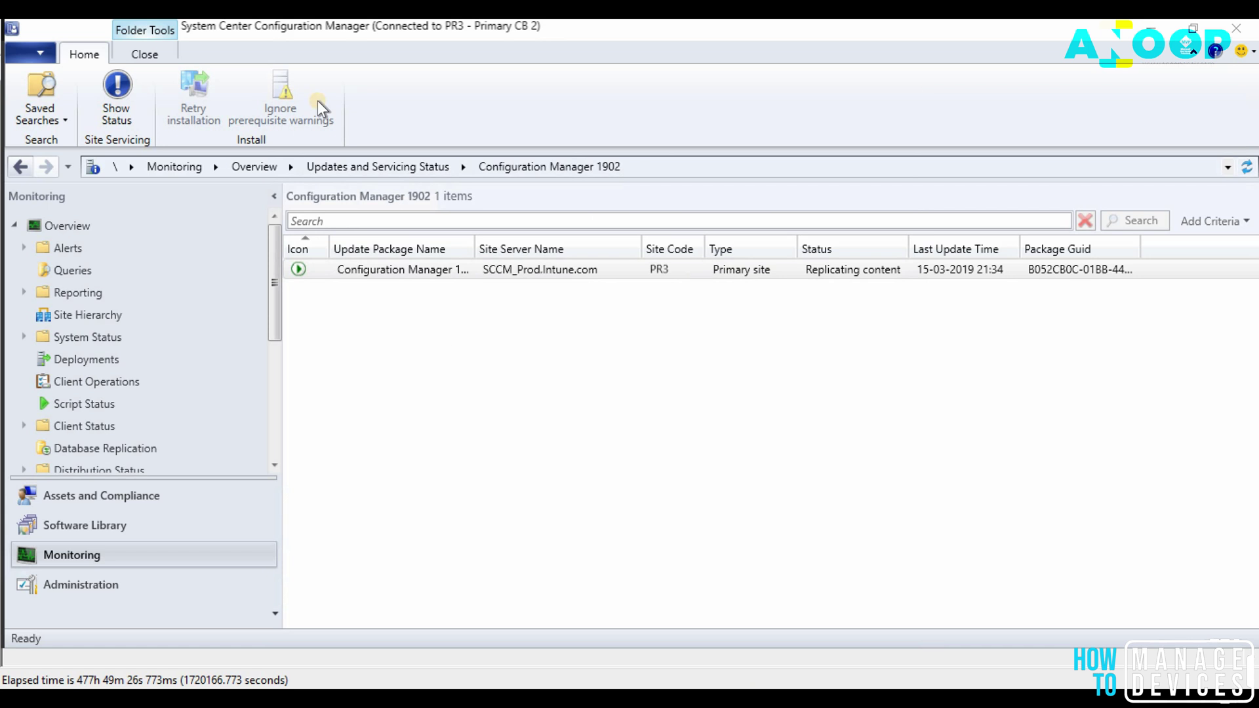
# Step: Switch to Assets and Compliance, then Administration, until the 5.1902.1085.1500 console prompt appears
pyautogui.click(191, 498)
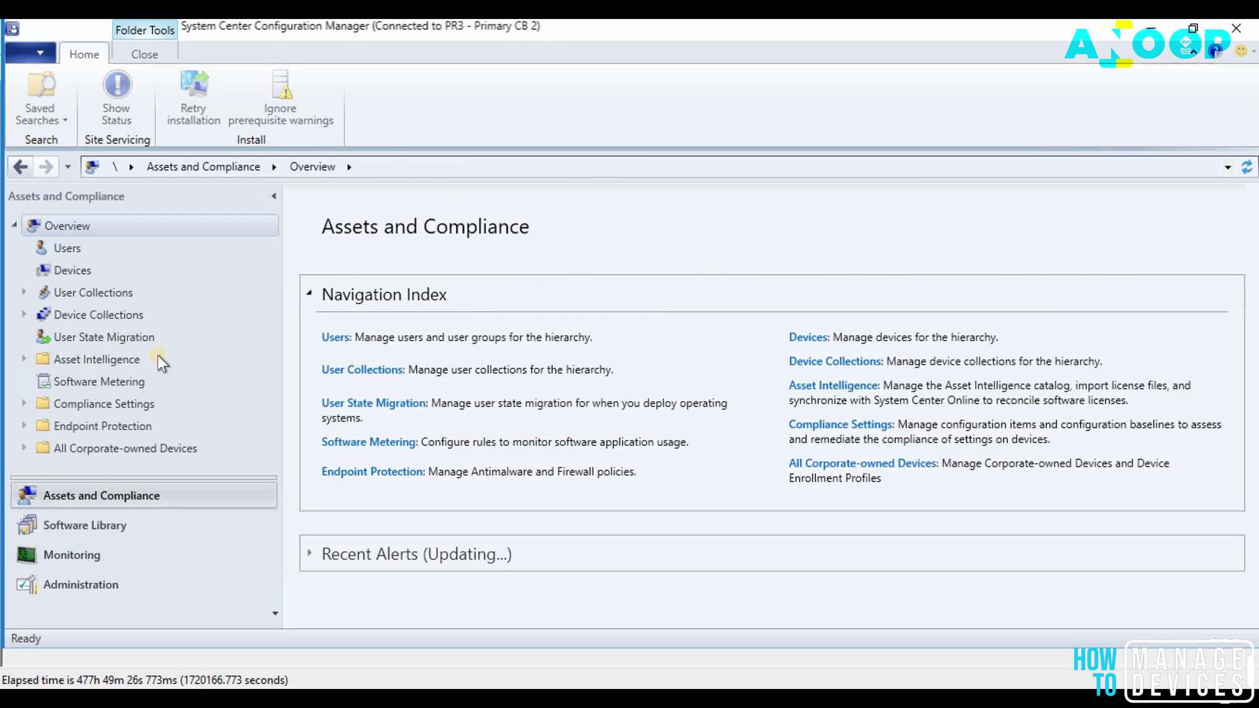
pyautogui.click(121, 584)
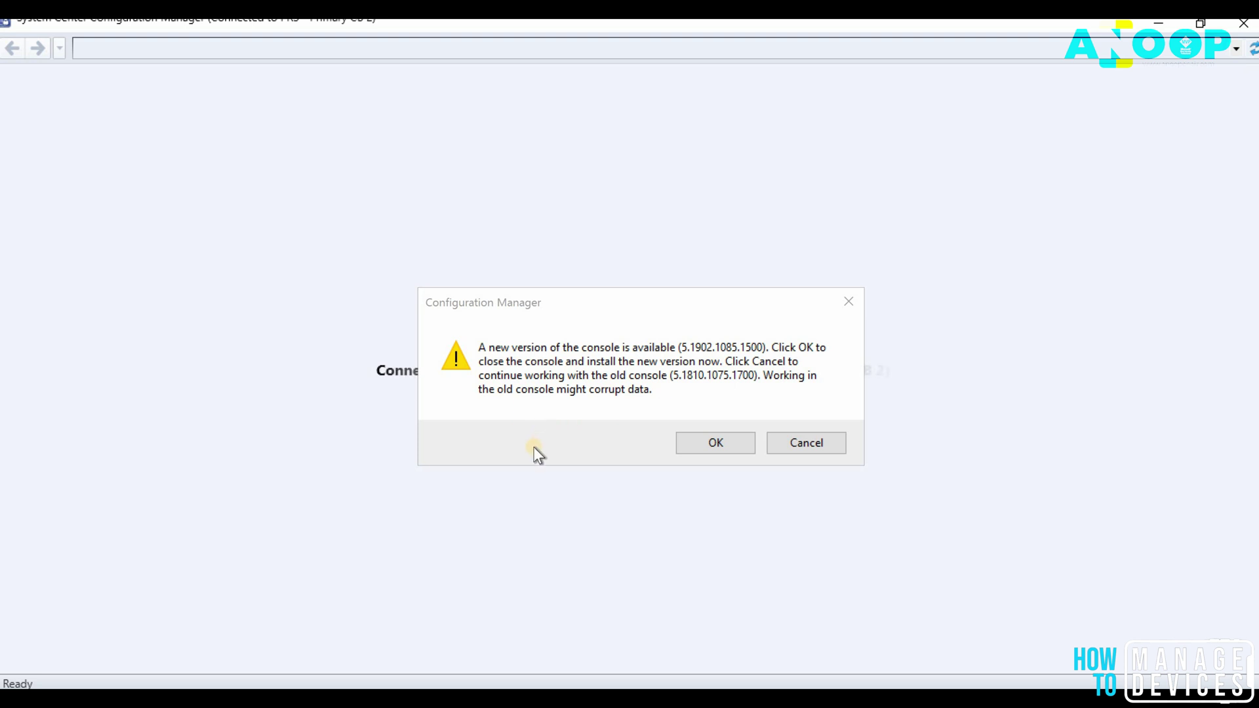
# Step: Cancel the new-console prompt and open the Community workspace's Documentation page
pyautogui.click(781, 444)
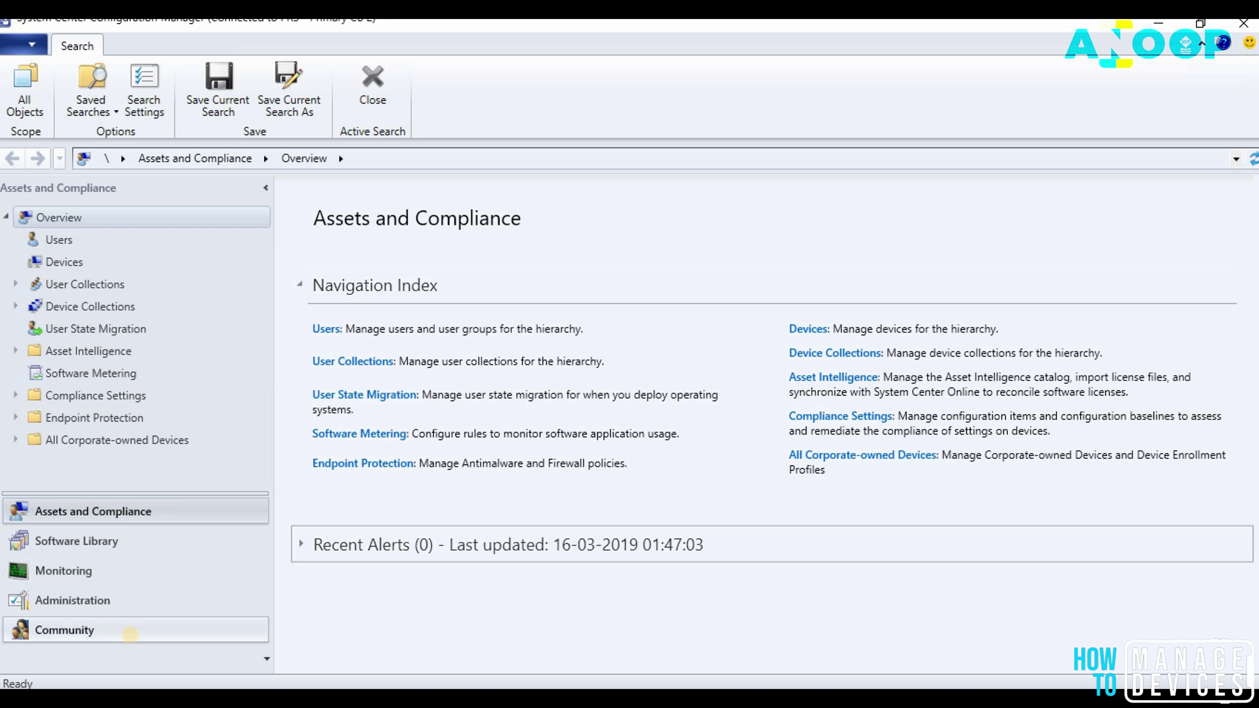
pyautogui.click(185, 632)
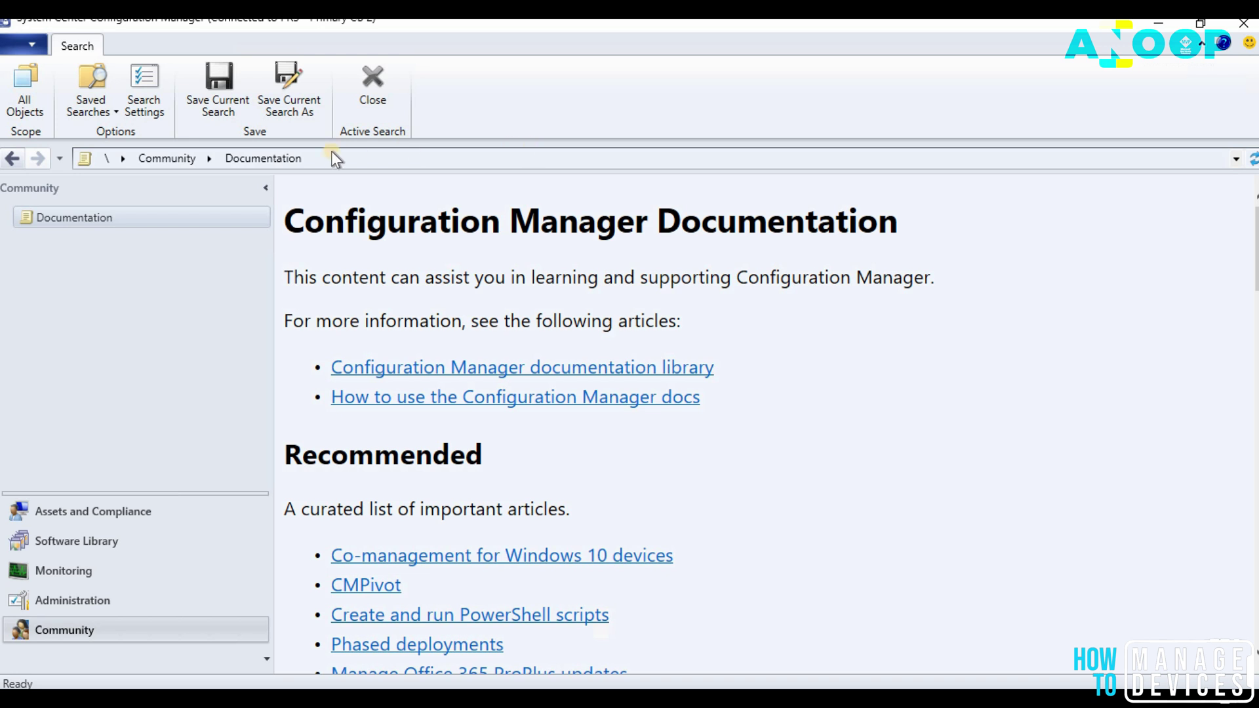
# Step: Confirm in About Configuration Manager that console version 5.1810.1075.1700 is still running
pyautogui.click(33, 46)
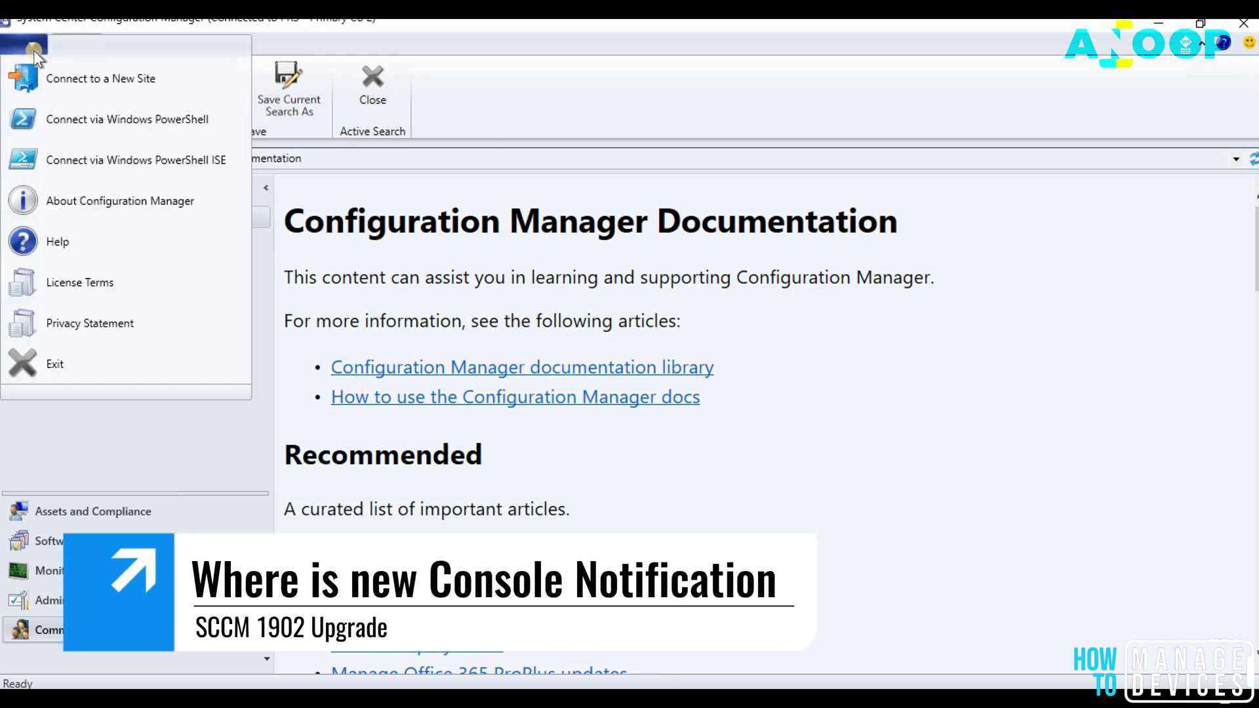
pyautogui.click(213, 184)
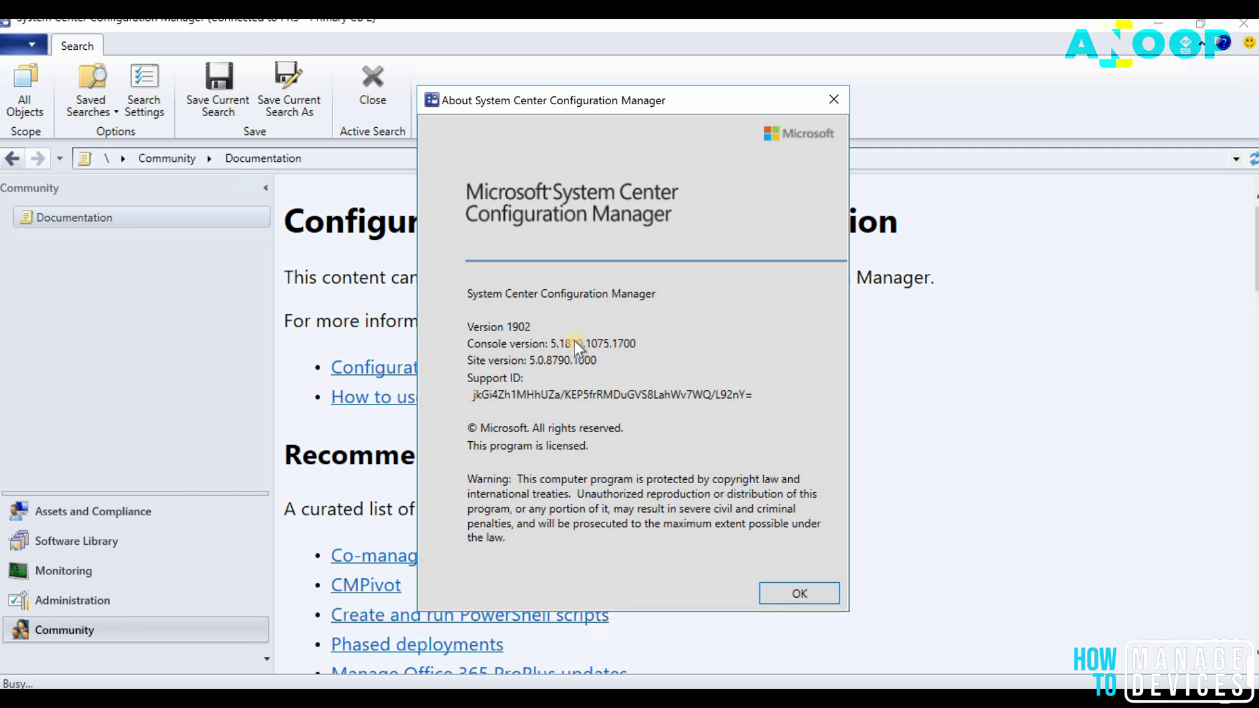
pyautogui.click(800, 594)
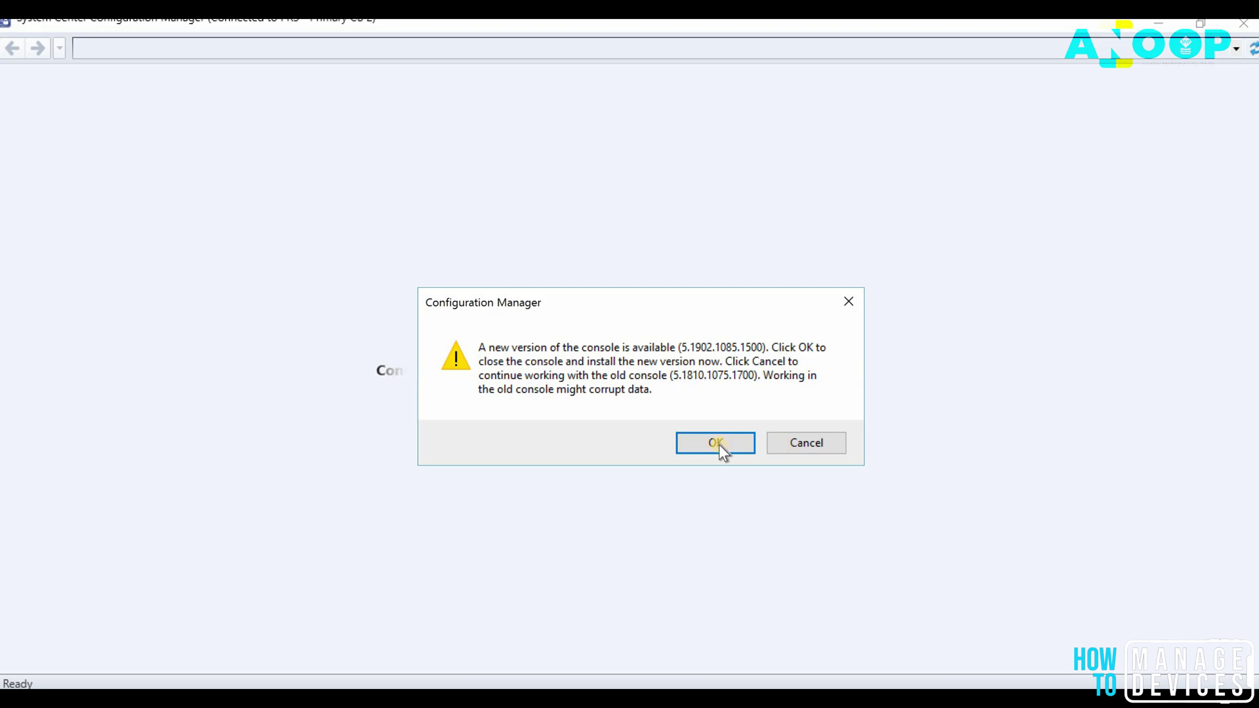
# Step: Install the 5.1902.1085.1500 console upgrade, approving UAC, and open the relaunched console's application menu
pyautogui.click(716, 444)
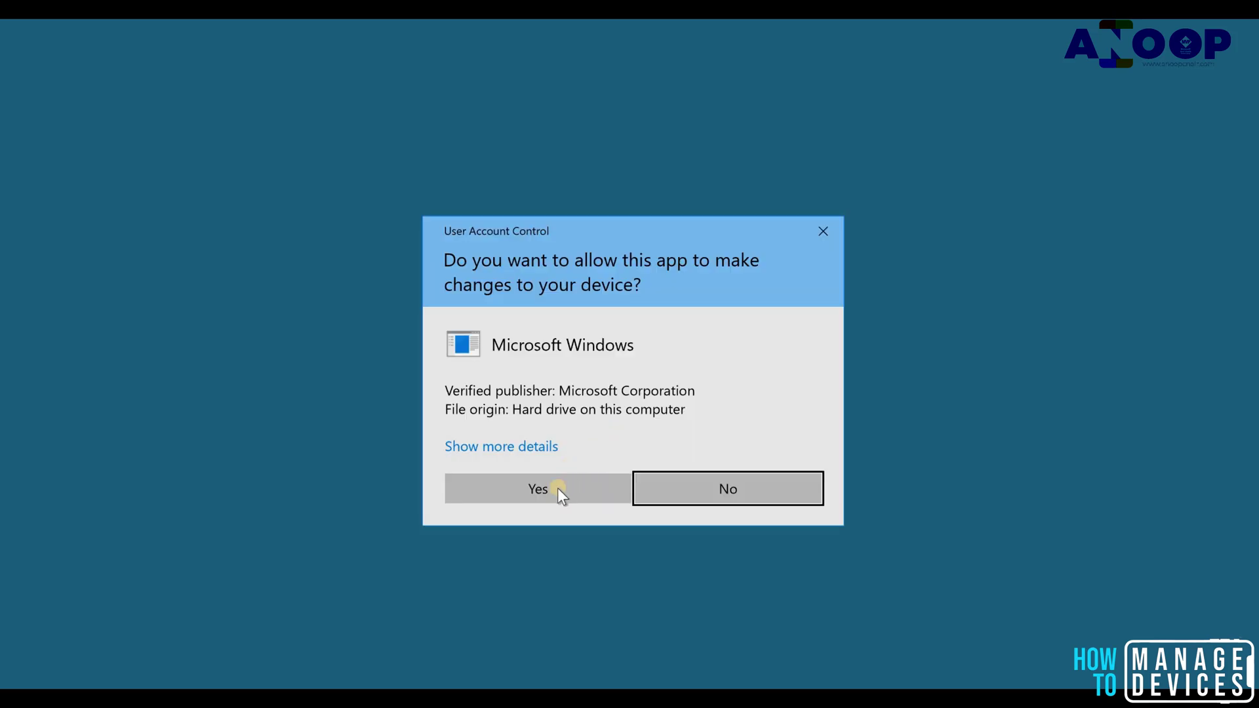
pyautogui.click(558, 488)
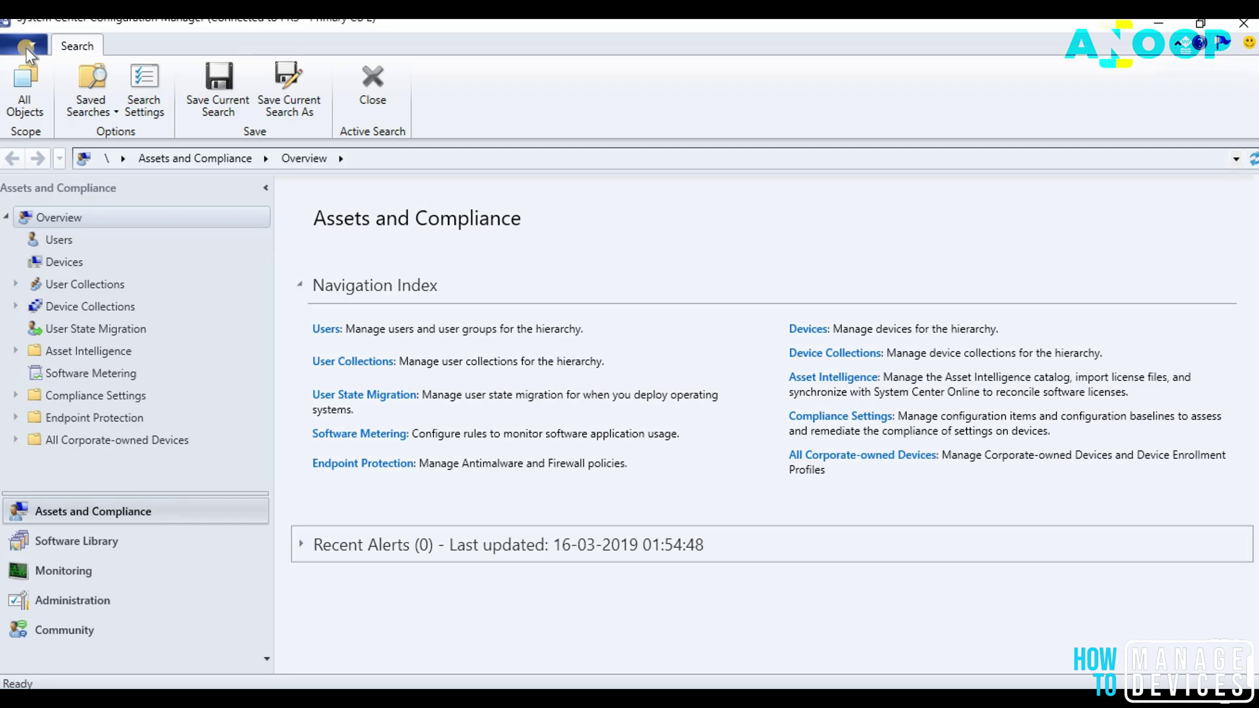
pyautogui.click(26, 50)
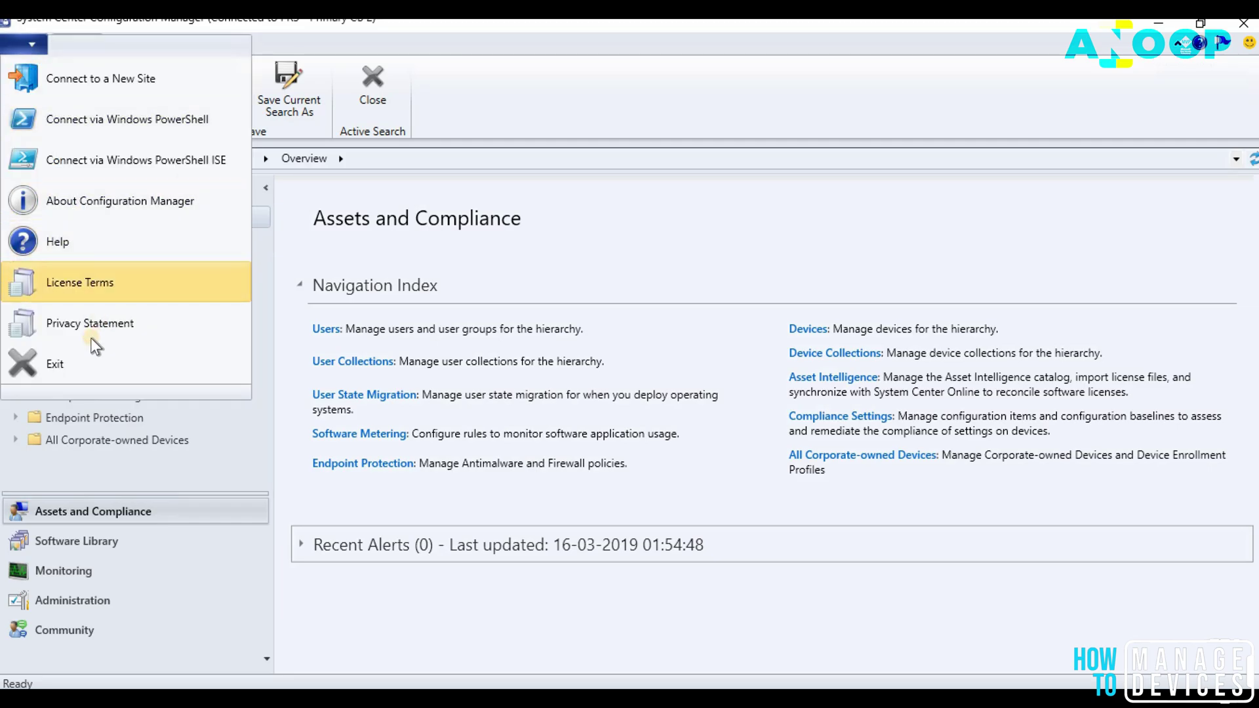
pyautogui.click(156, 211)
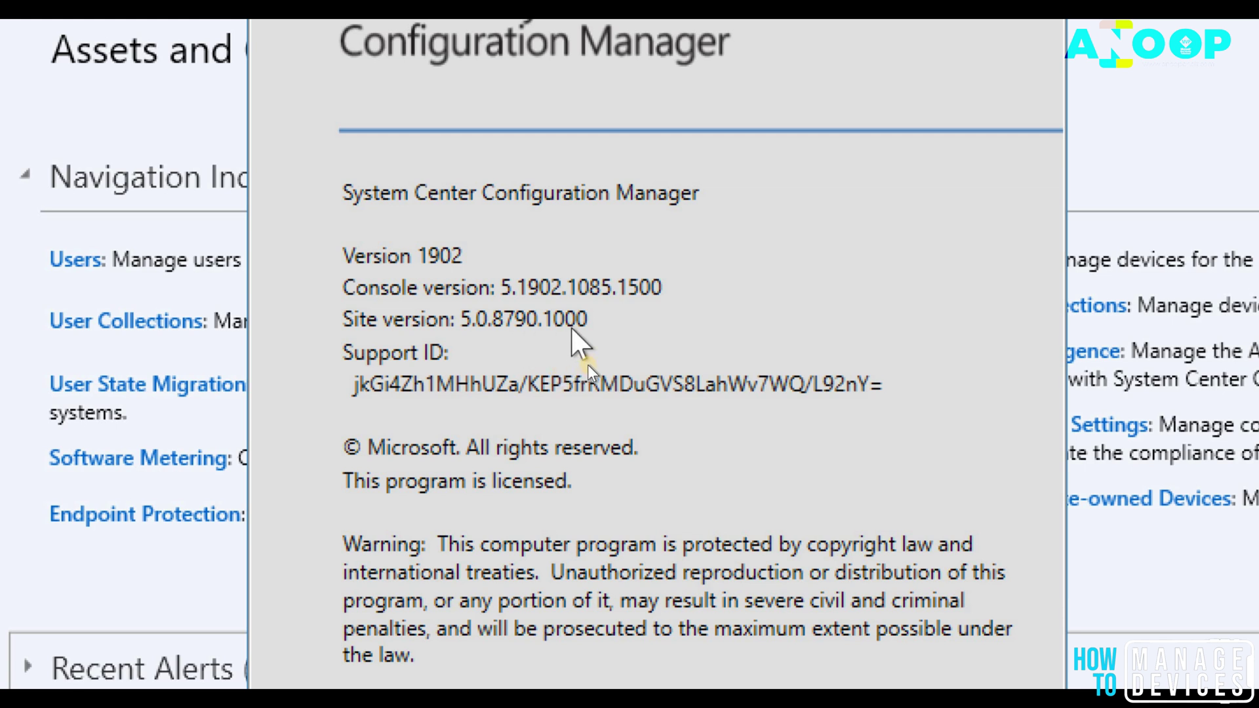
pyautogui.click(782, 595)
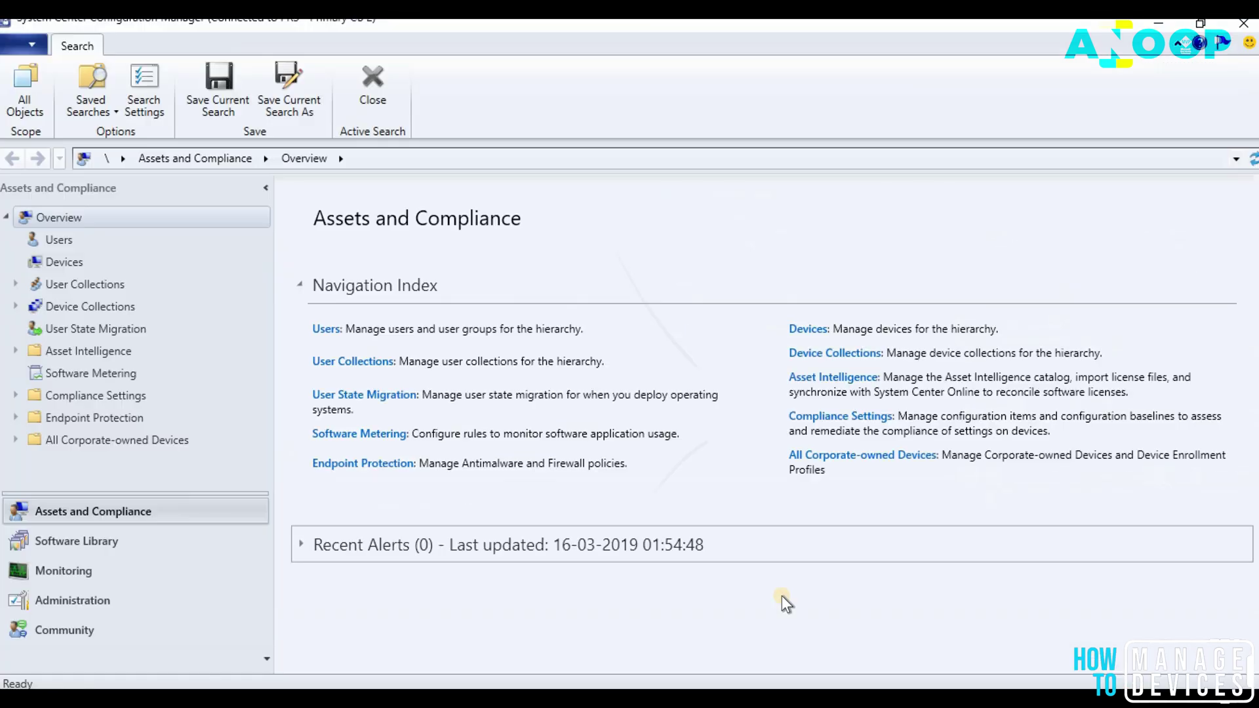
# Step: Check that Configuration Manager 1902 shows Installed, full version 5.00.8790.1000, client version 5.00.8790.1005
pyautogui.click(93, 600)
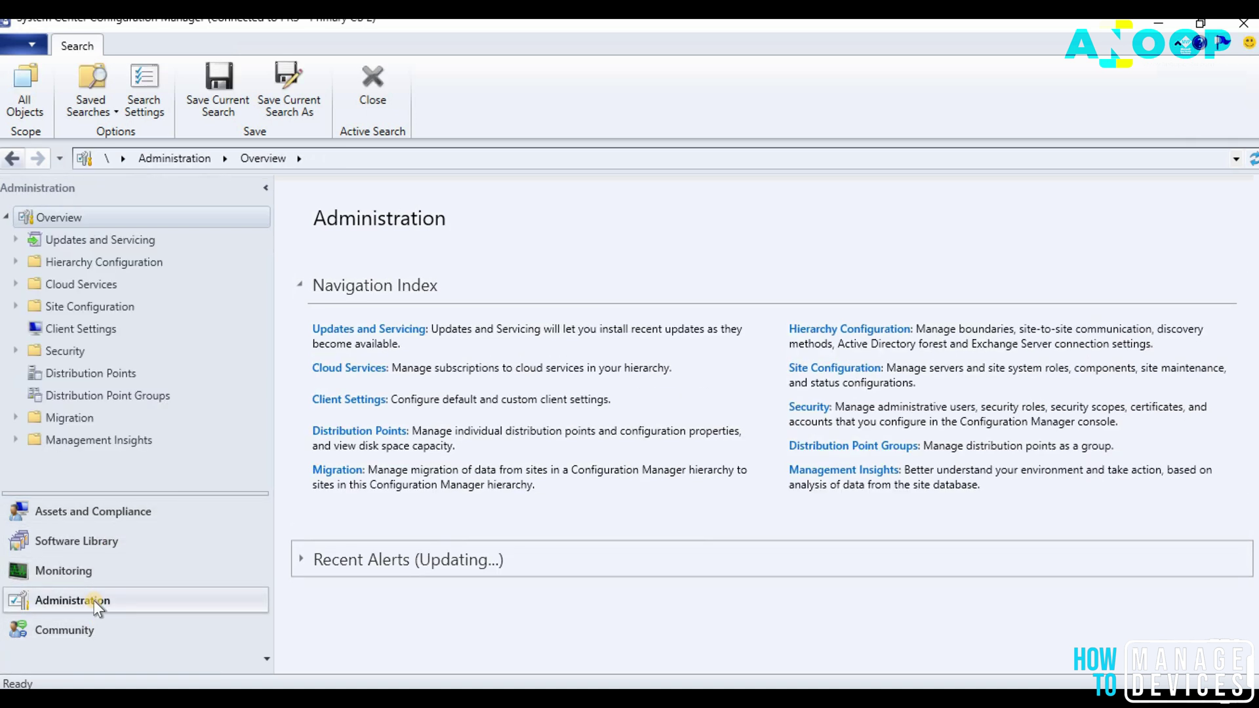
pyautogui.click(101, 240)
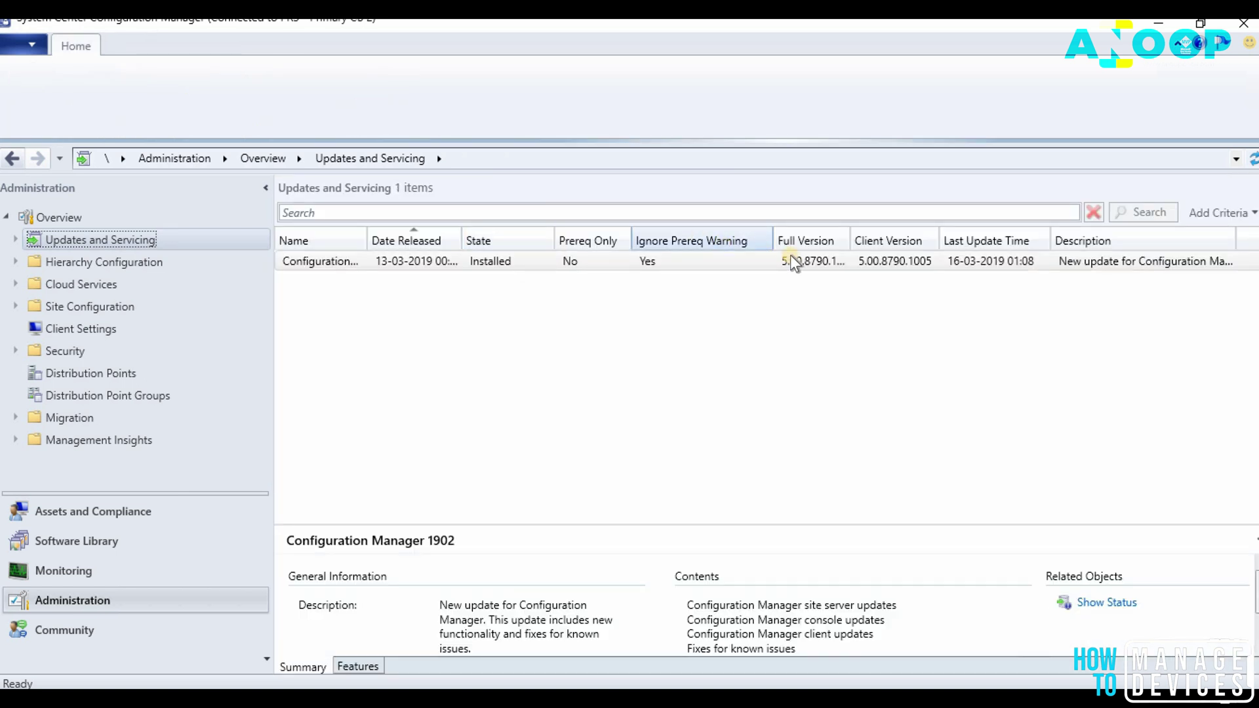
pyautogui.click(831, 268)
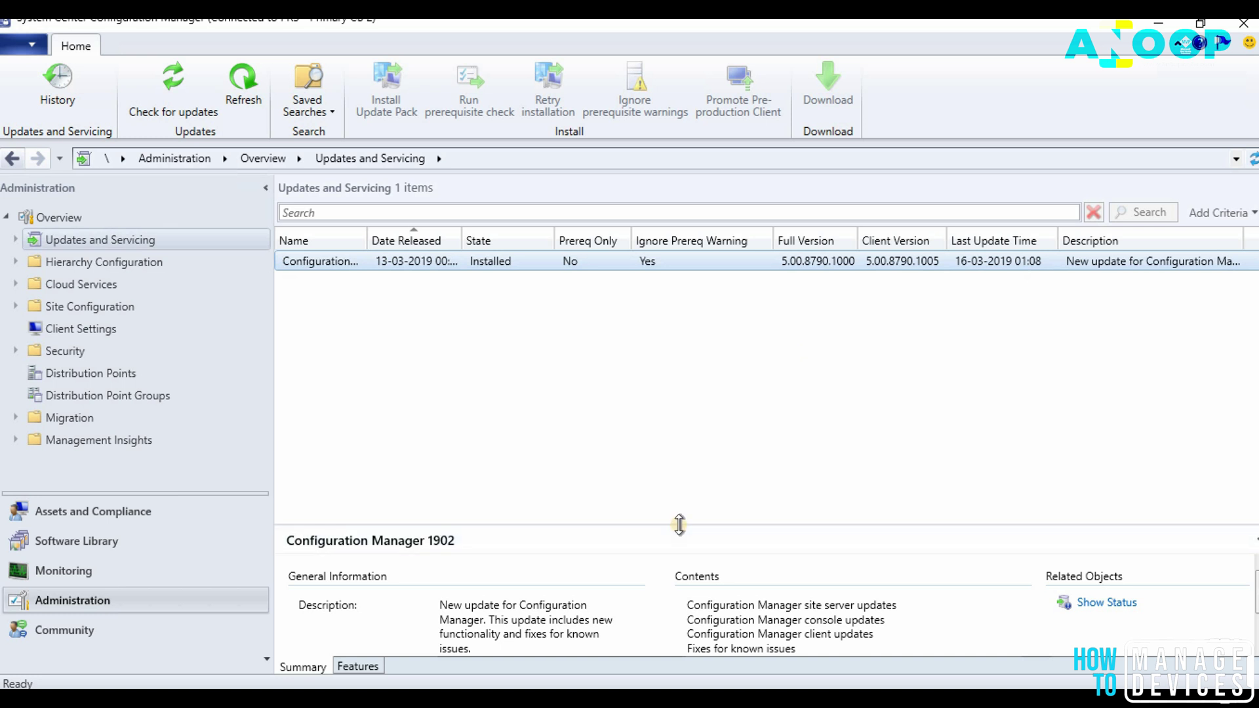
# Step: Enlarge the details pane to list update 1902's features with a wider Feature Name column, then go to Community
pyautogui.moveTo(677, 524); pyautogui.dragTo(678, 323)
pyautogui.click(368, 667)
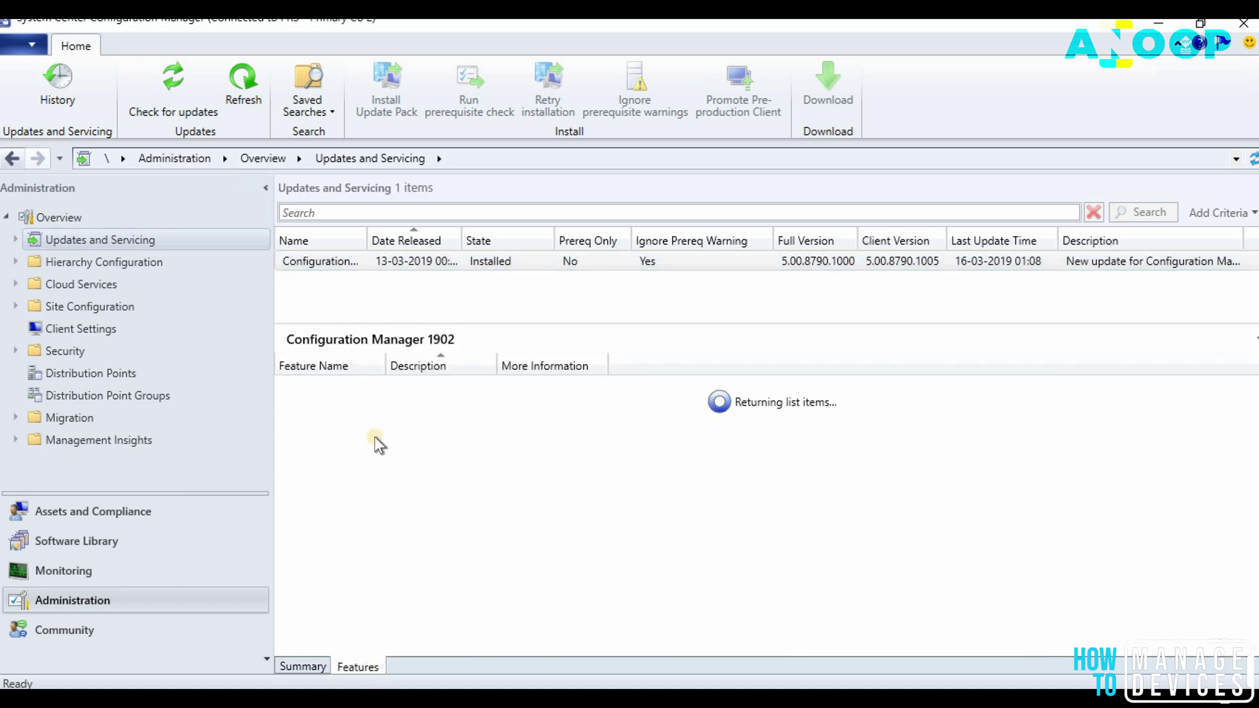
pyautogui.moveTo(385, 361); pyautogui.dragTo(553, 362)
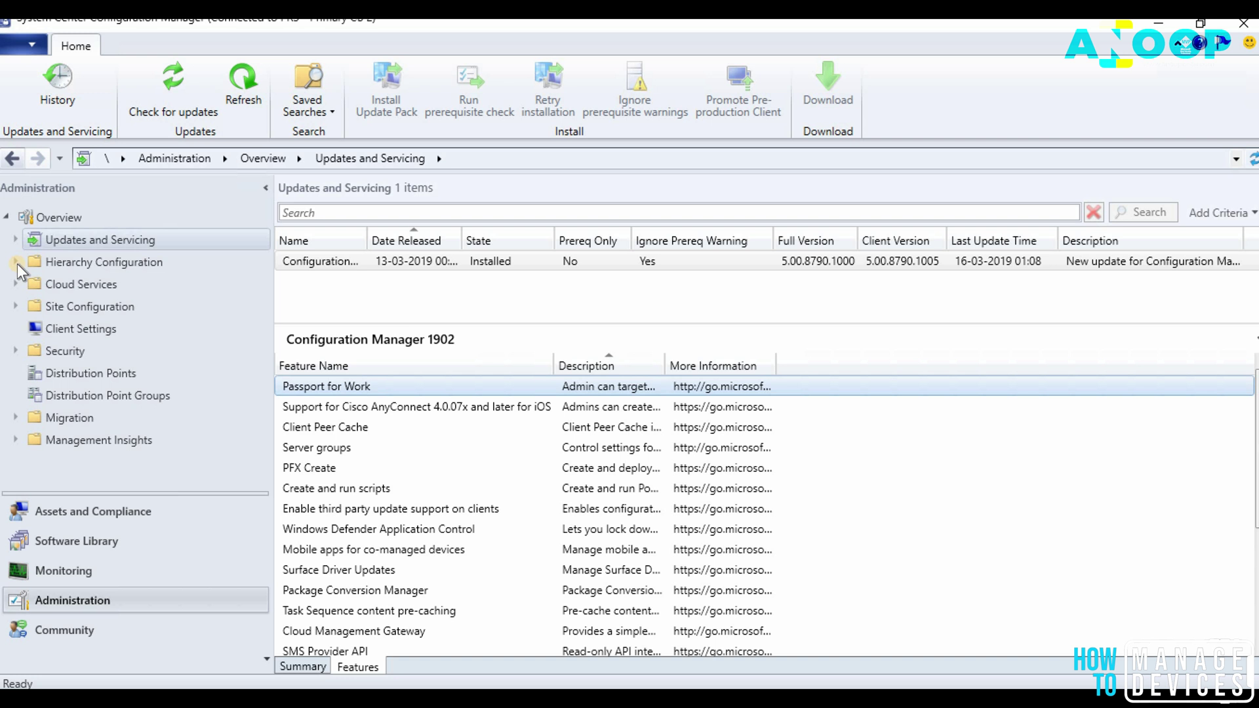
pyautogui.click(56, 618)
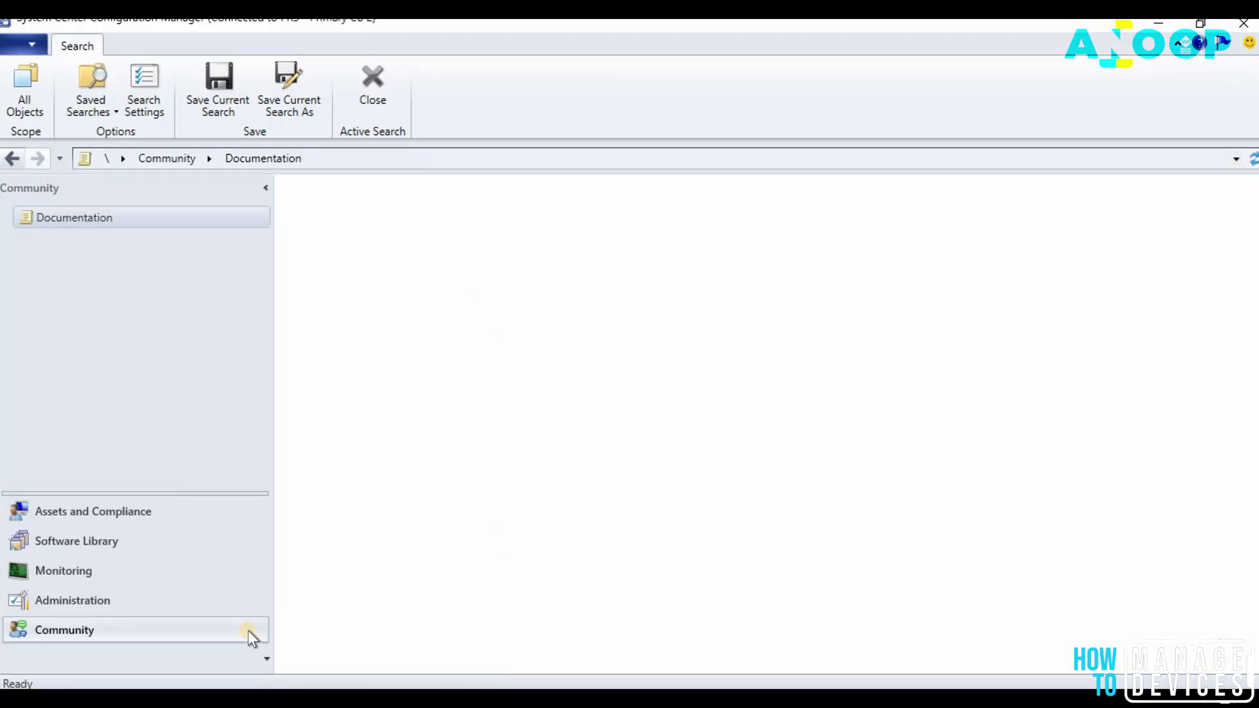
# Step: Load the Configuration Manager Documentation page with its Recommended articles list
pyautogui.click(89, 219)
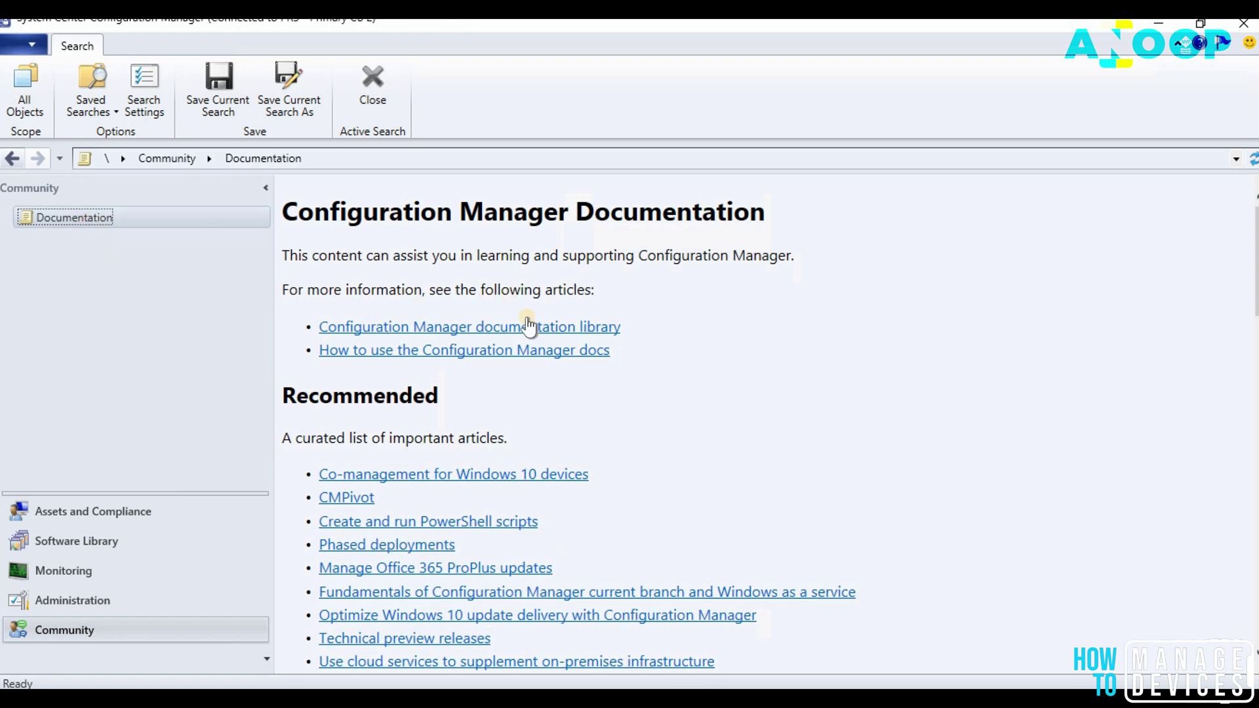